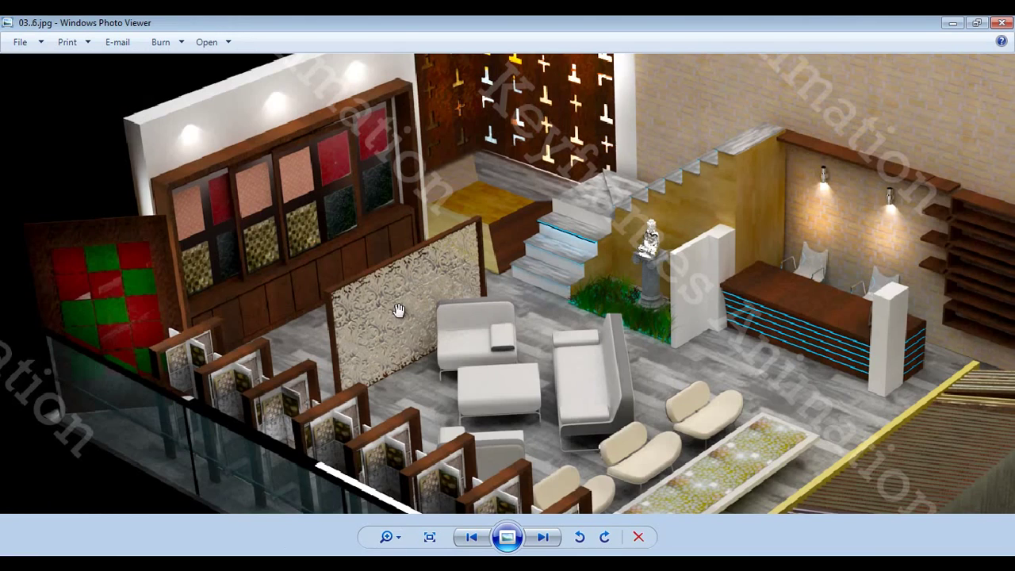
- Zoom into the 03..6.jpg render and pan across the room
scroll(396, 313, up, 3)
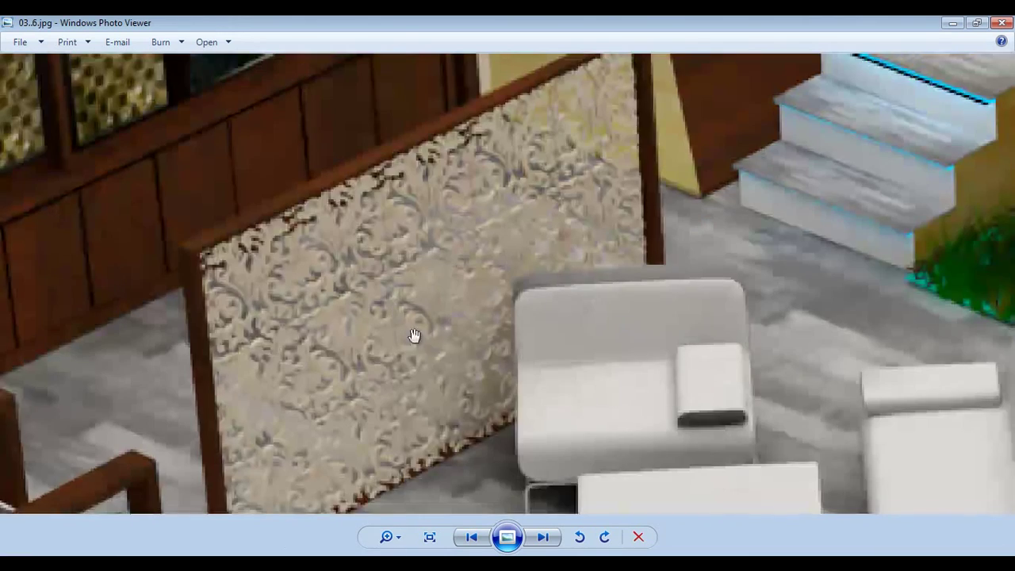
scroll(414, 335, down, 2)
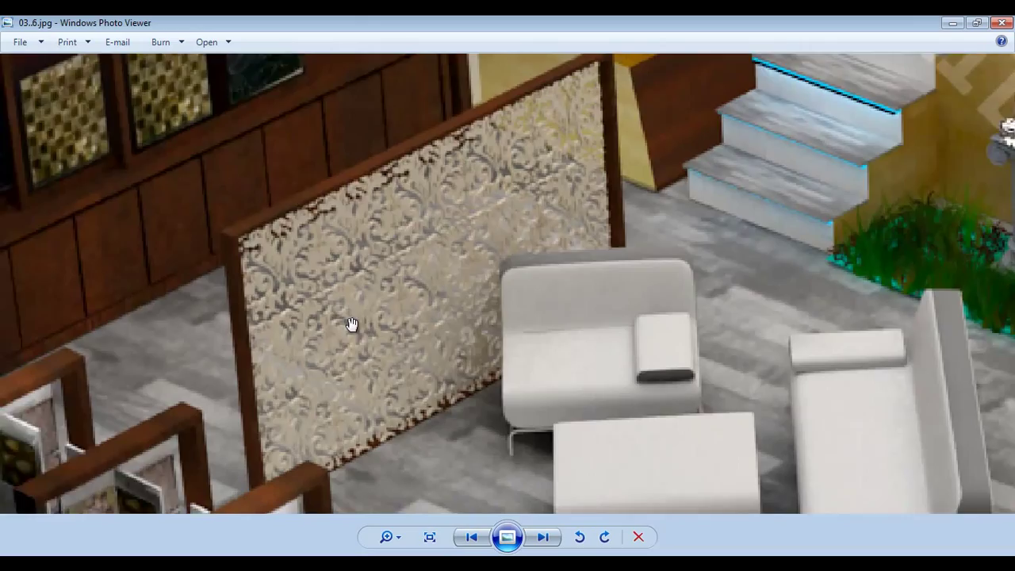
scroll(352, 324, down, 5)
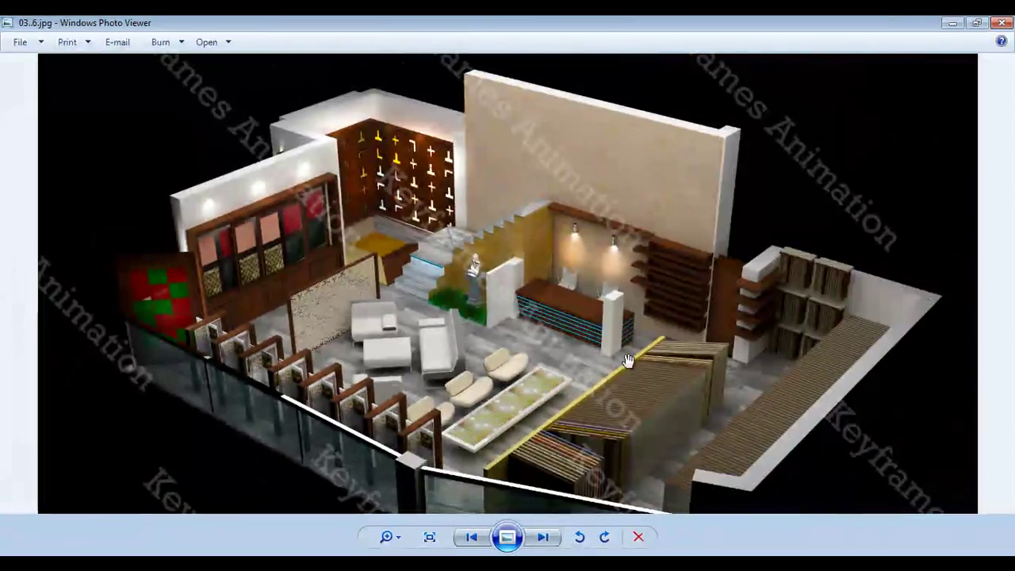
scroll(369, 317, down, 1)
scroll(404, 273, up, 2)
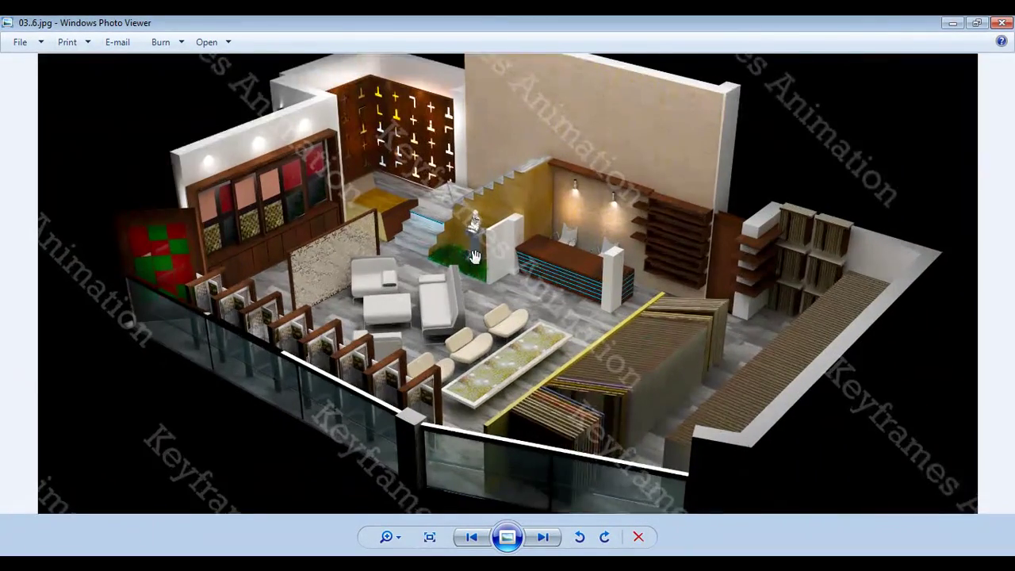
scroll(466, 301, down, 2)
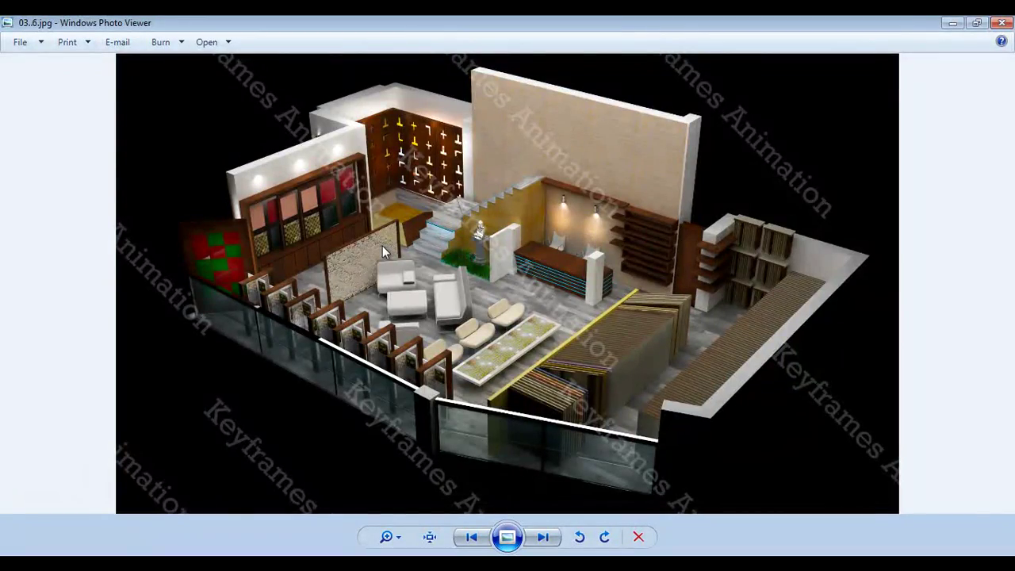
scroll(382, 246, up, 1)
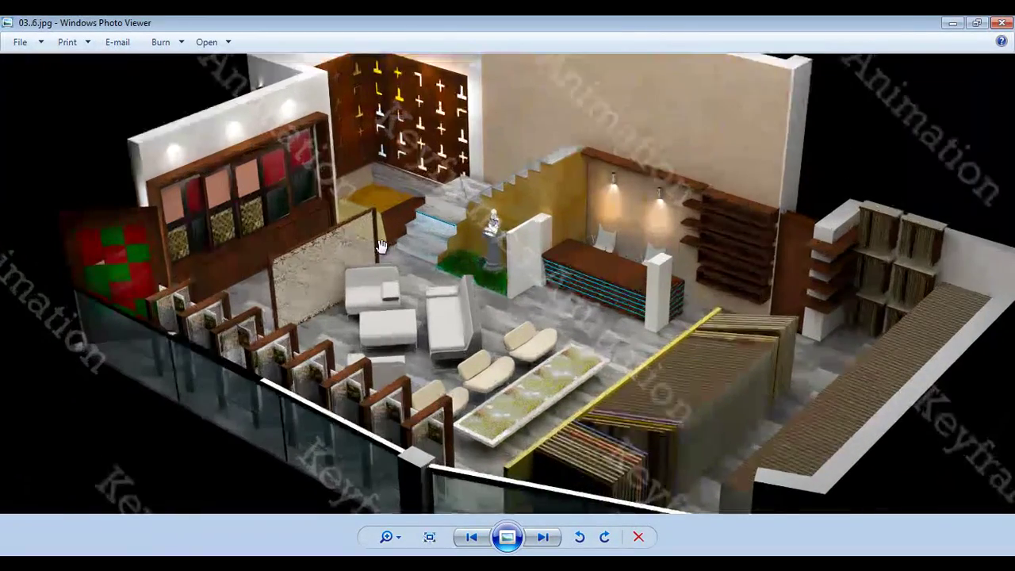
scroll(381, 262, up, 1)
scroll(378, 306, up, 2)
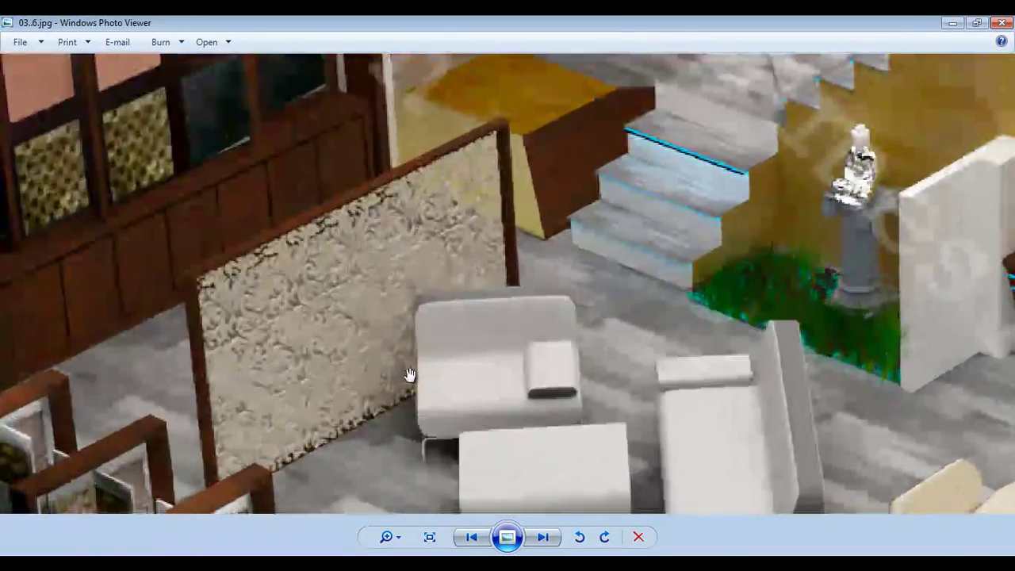
drag(410, 370, 365, 373)
scroll(351, 374, down, 2)
scroll(349, 373, down, 1)
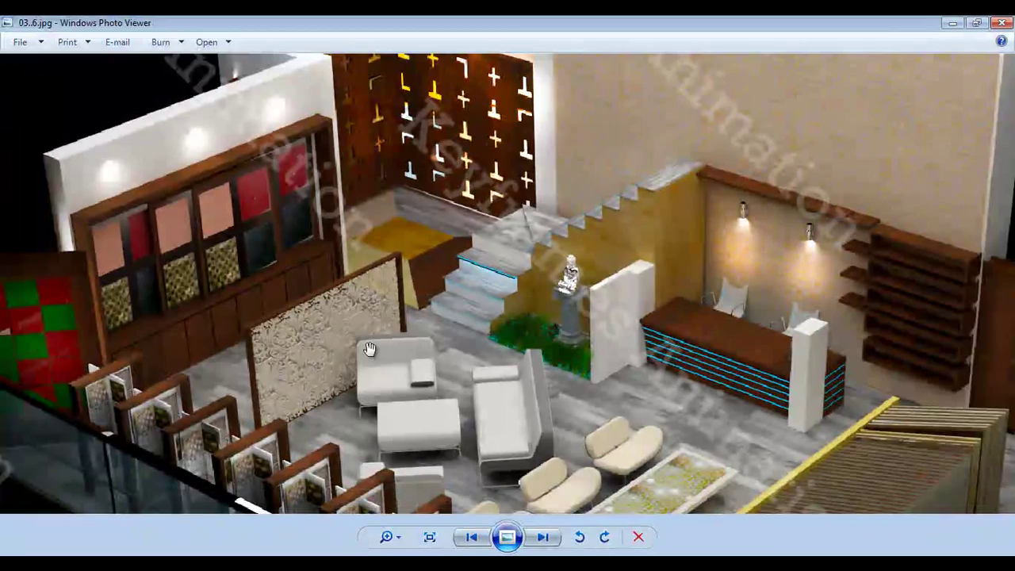
scroll(386, 243, down, 1)
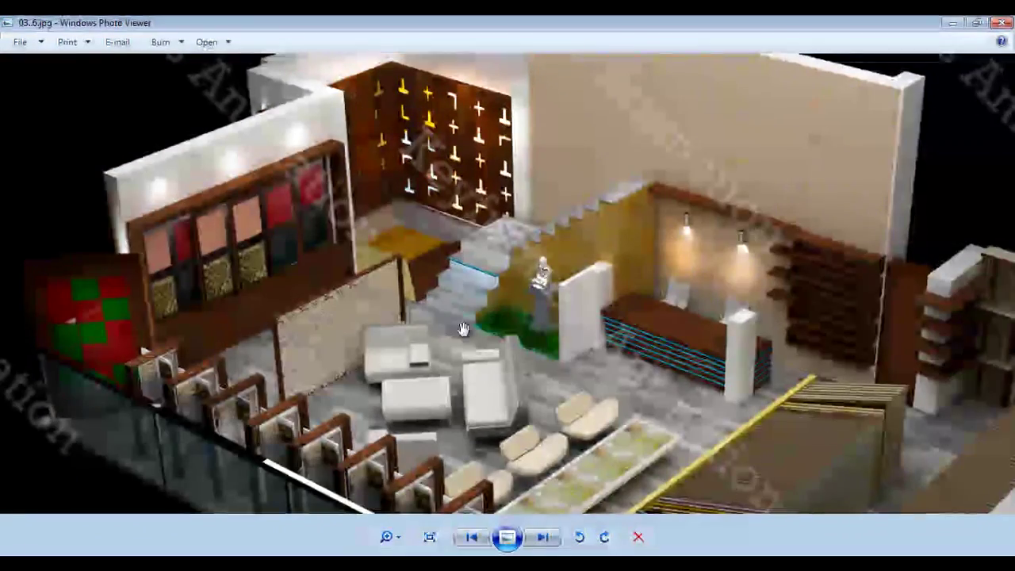
scroll(466, 367, down, 2)
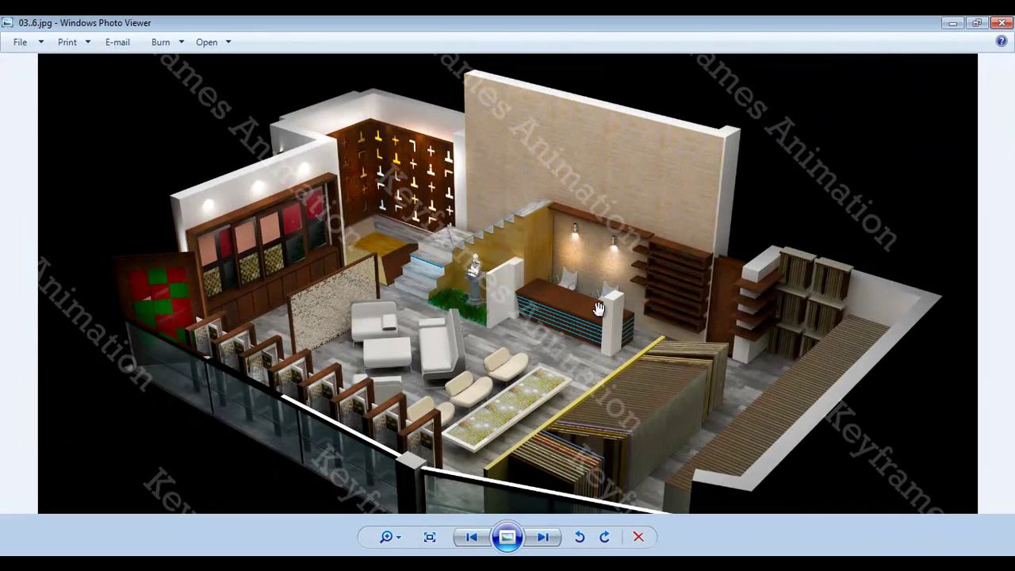
scroll(302, 283, up, 3)
scroll(324, 300, up, 4)
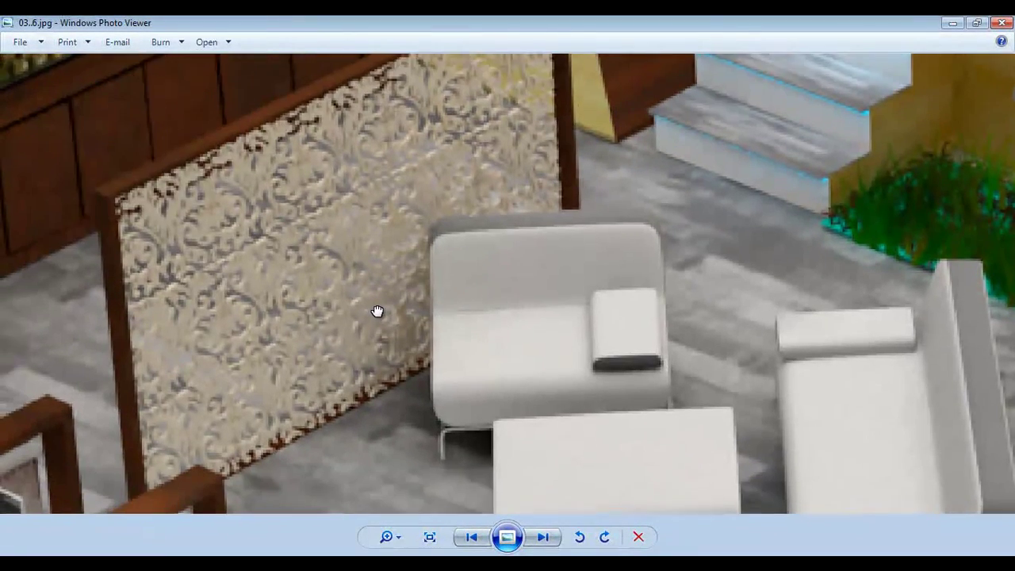
- Pan the close-up along the floral partition and sofas, up to its top, then zoom back out
drag(377, 311, 442, 306)
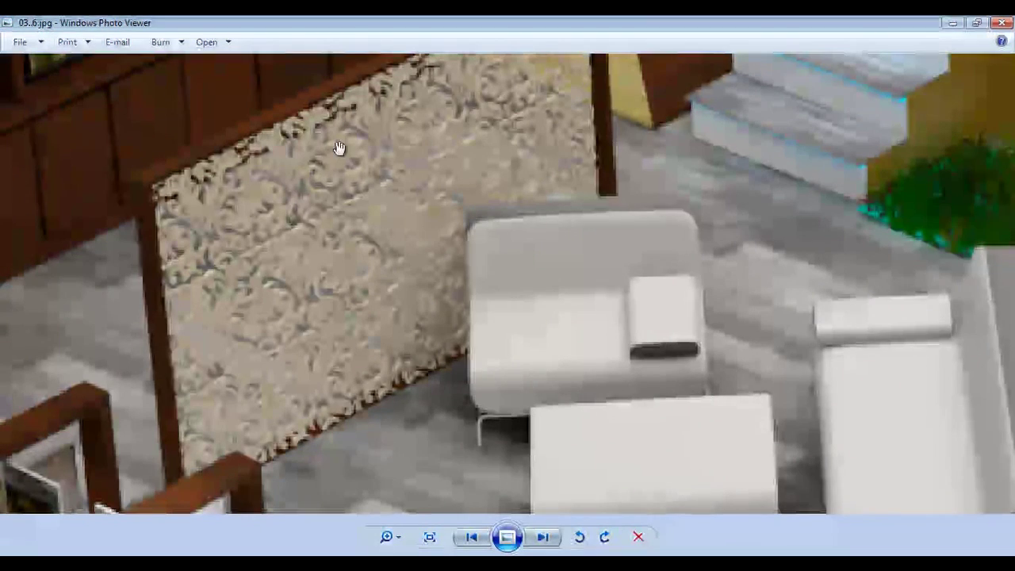
drag(476, 133, 500, 162)
scroll(522, 109, down, 1)
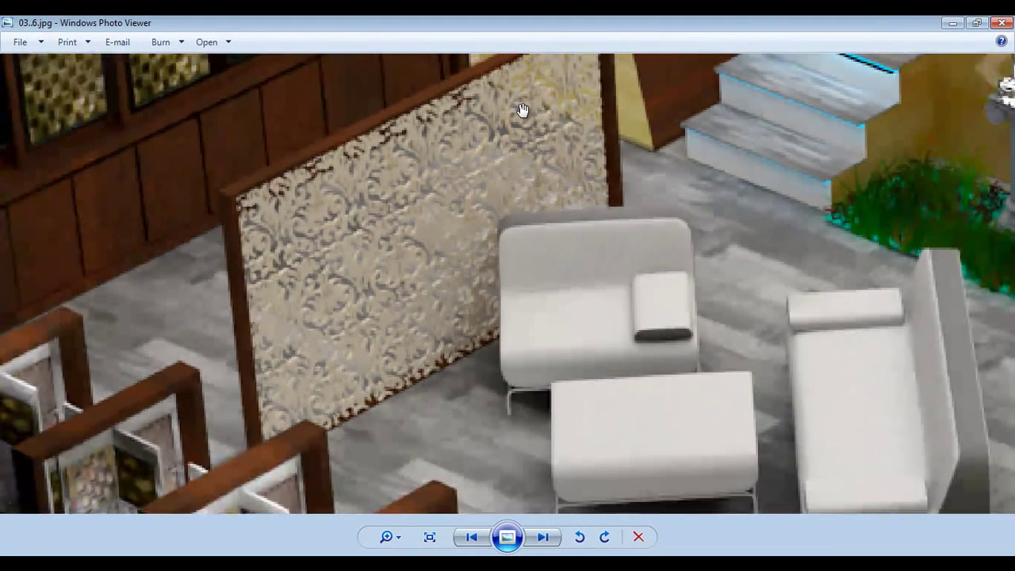
drag(522, 113, 507, 137)
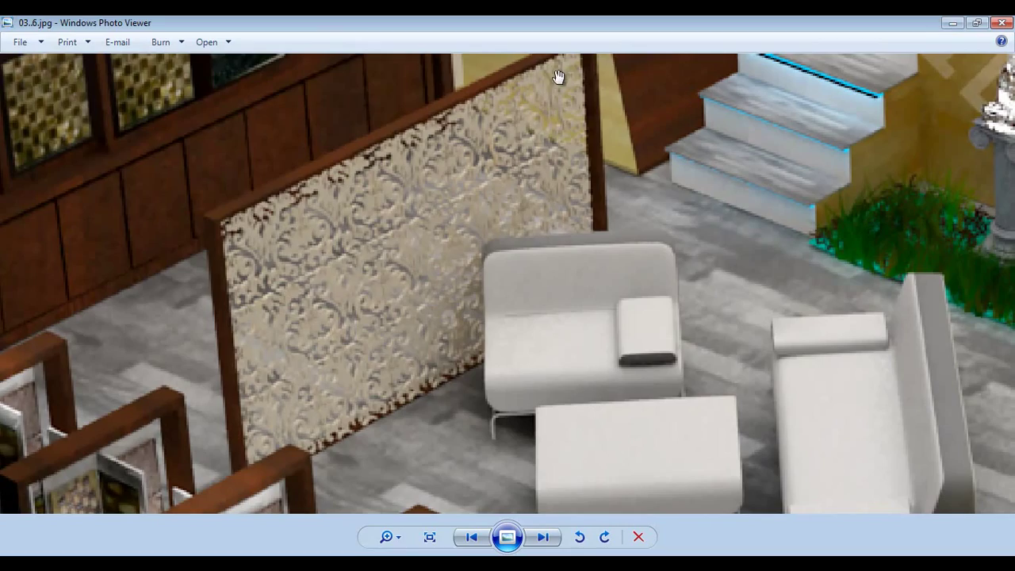
scroll(221, 262, down, 2)
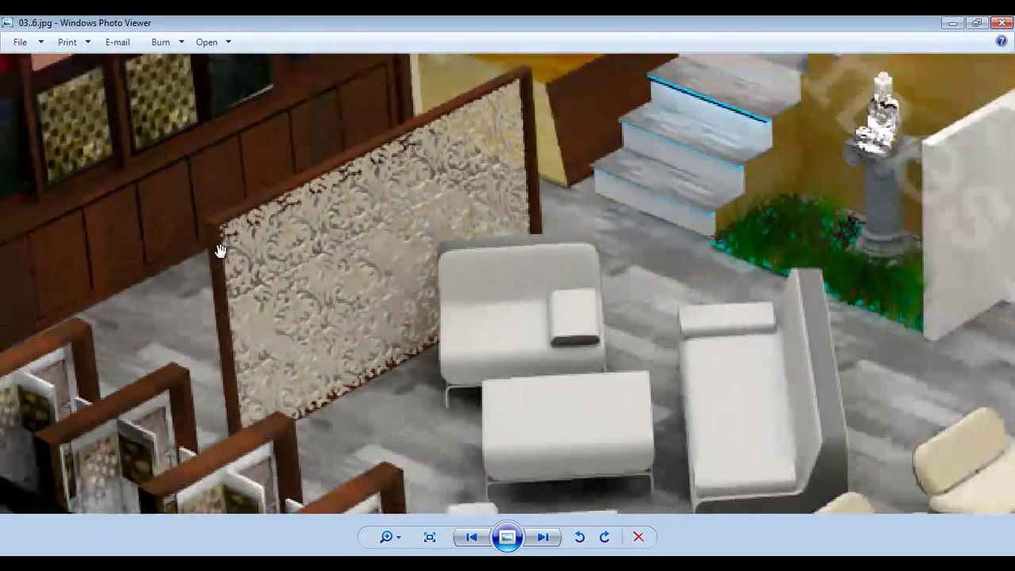
scroll(362, 270, down, 1)
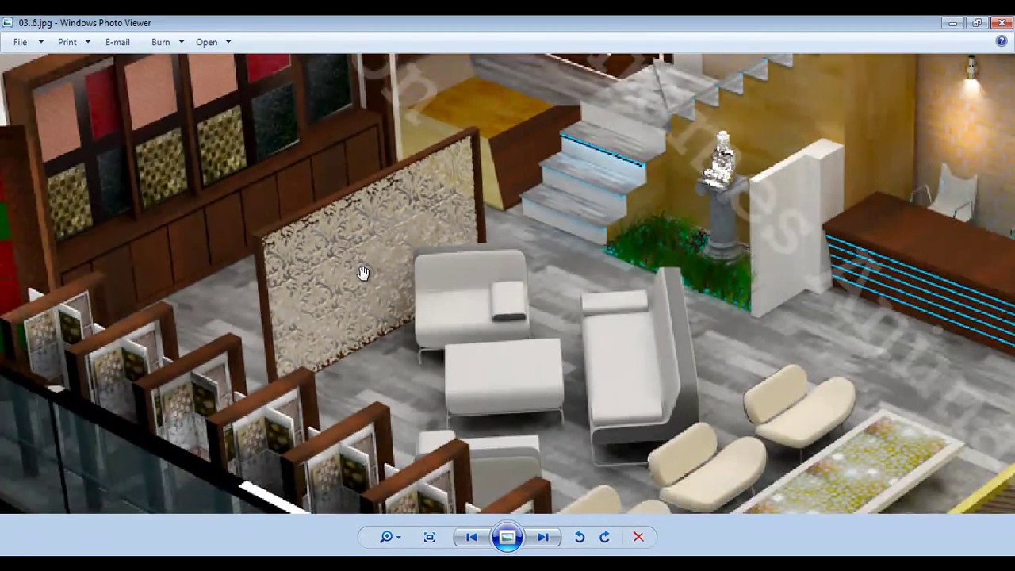
scroll(362, 273, down, 1)
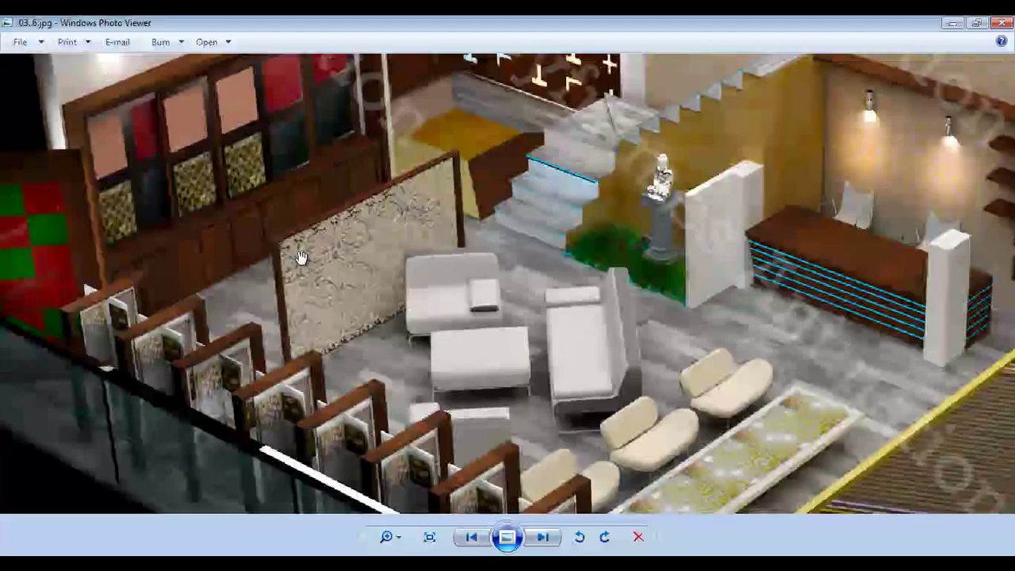
scroll(363, 273, up, 2)
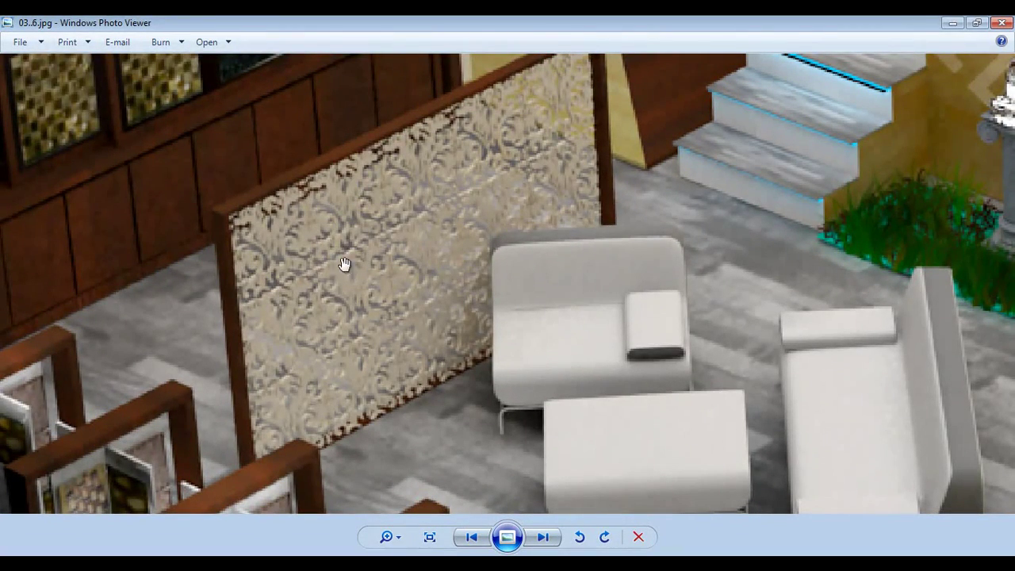
scroll(357, 302, down, 2)
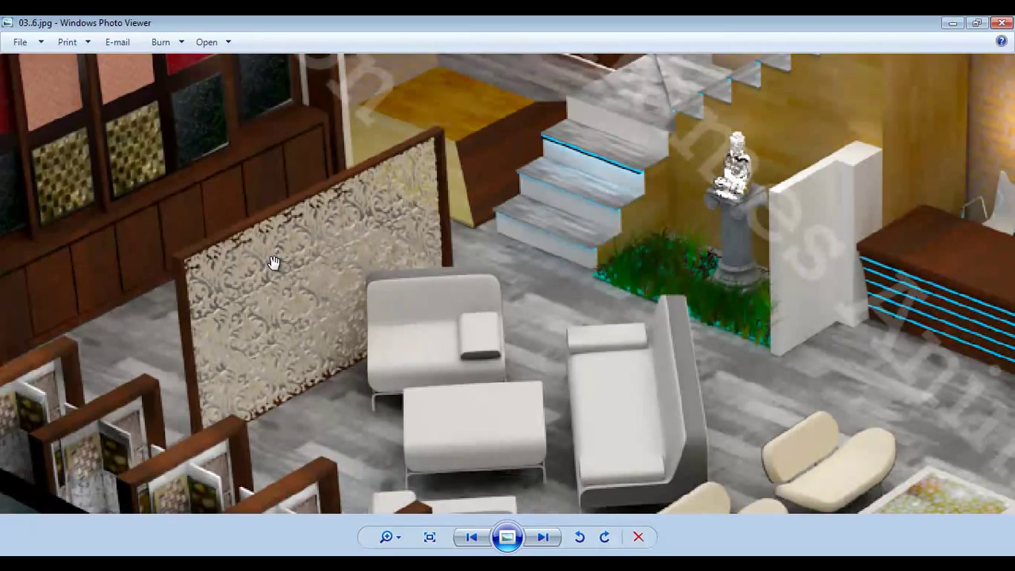
scroll(273, 265, down, 1)
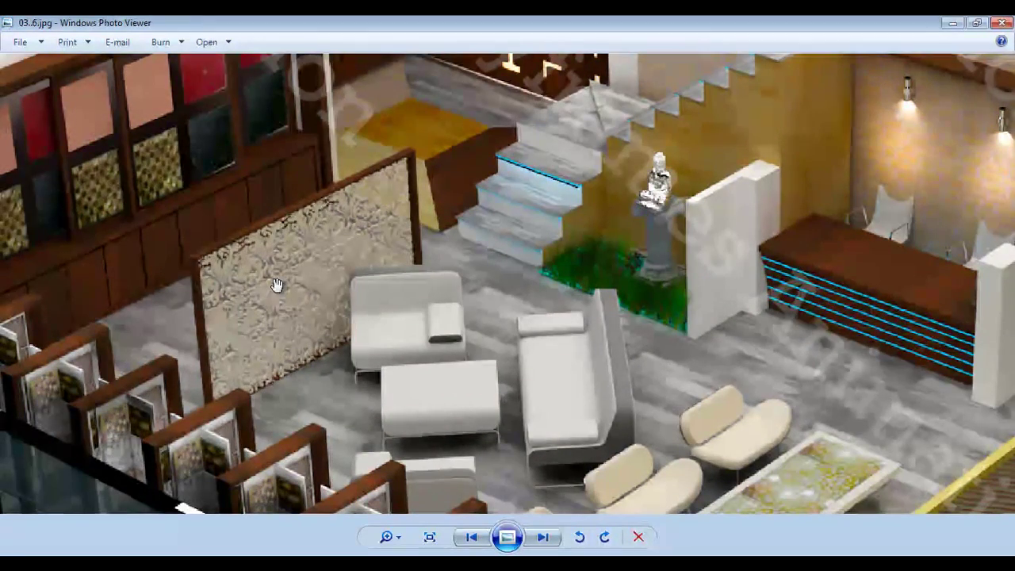
scroll(278, 290, down, 1)
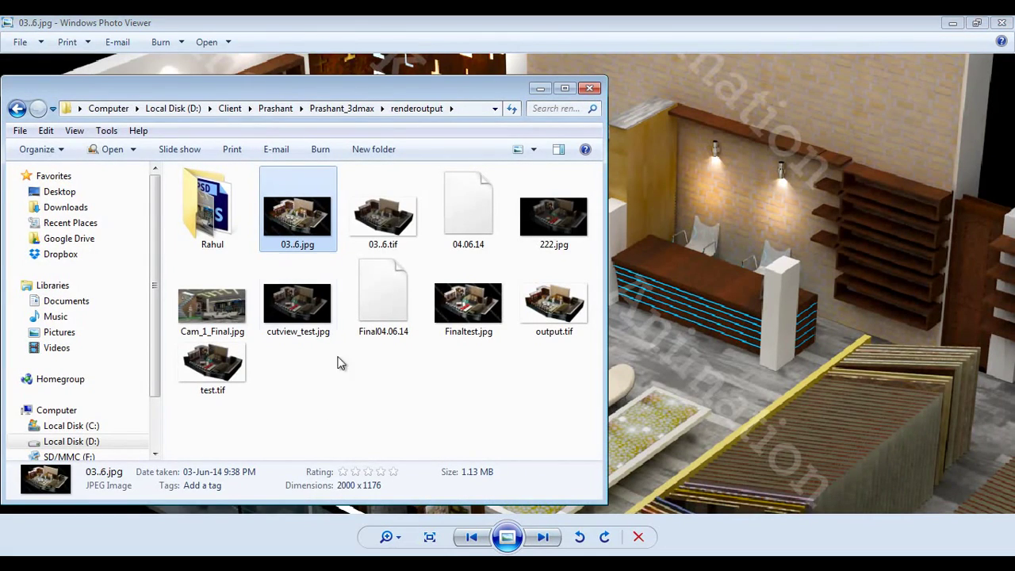
- Browse D: to keyframesonline > Floral Design in 3dmax and right-click edmediastore_floral_design_image_5.jpg
click(199, 108)
click(203, 173)
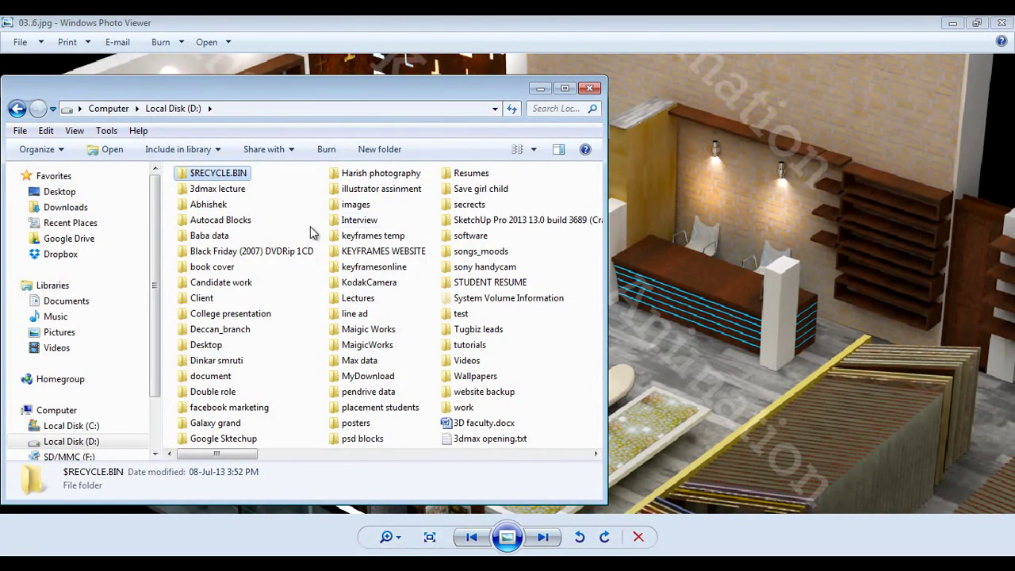
click(247, 221)
key(k)
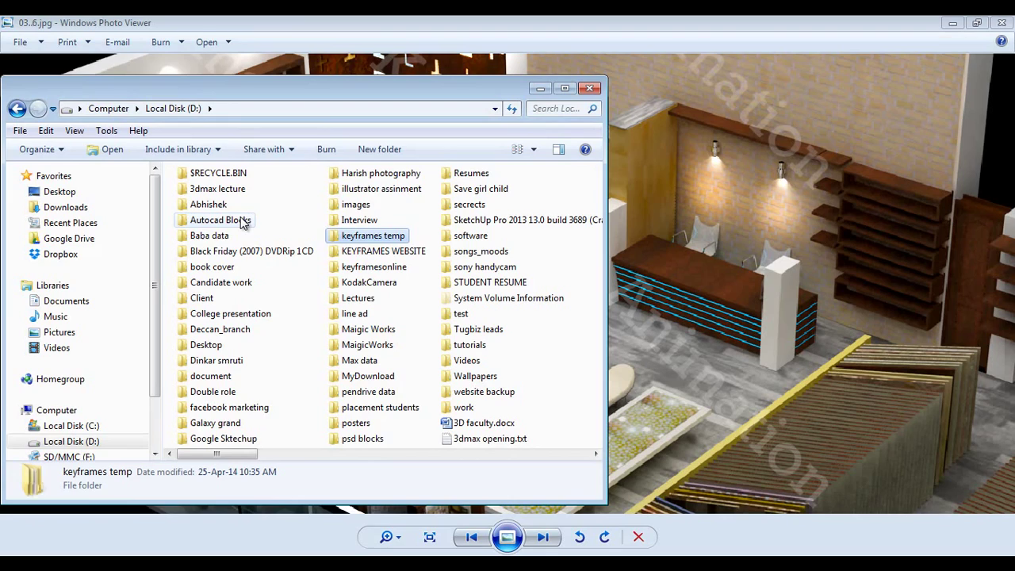
key(k)
key(k)
key(Return)
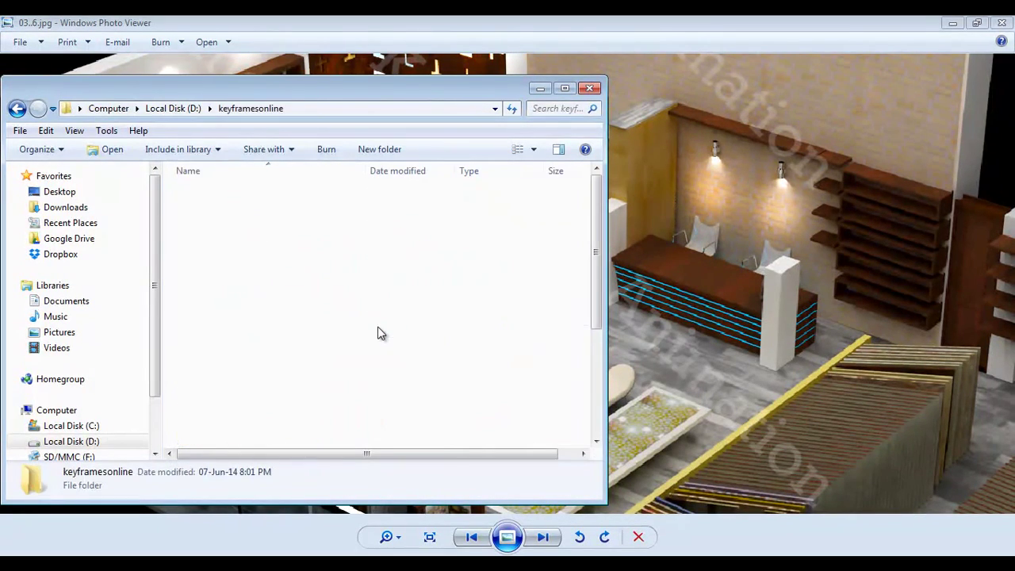
click(212, 208)
scroll(310, 337, down, 4)
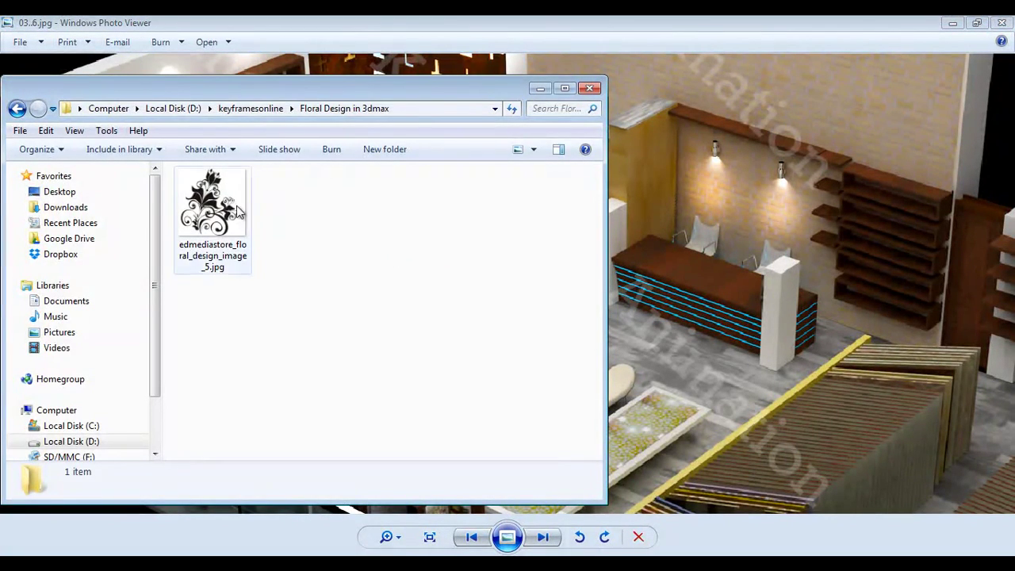
right_click(236, 205)
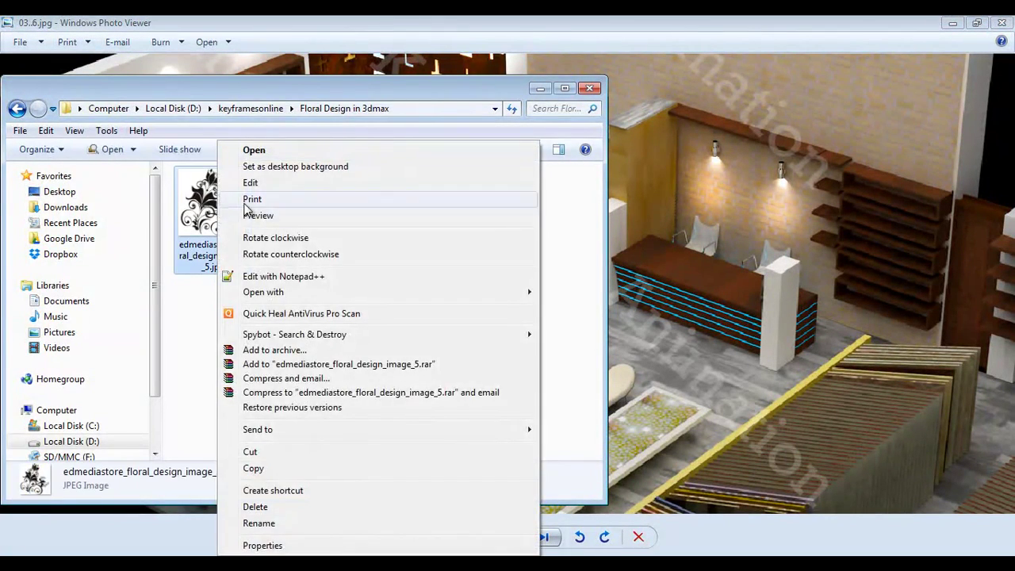
- Preview edmediastore_floral_design_image_5.jpg, zoom in and out on it, then right-click it for Open With
click(245, 215)
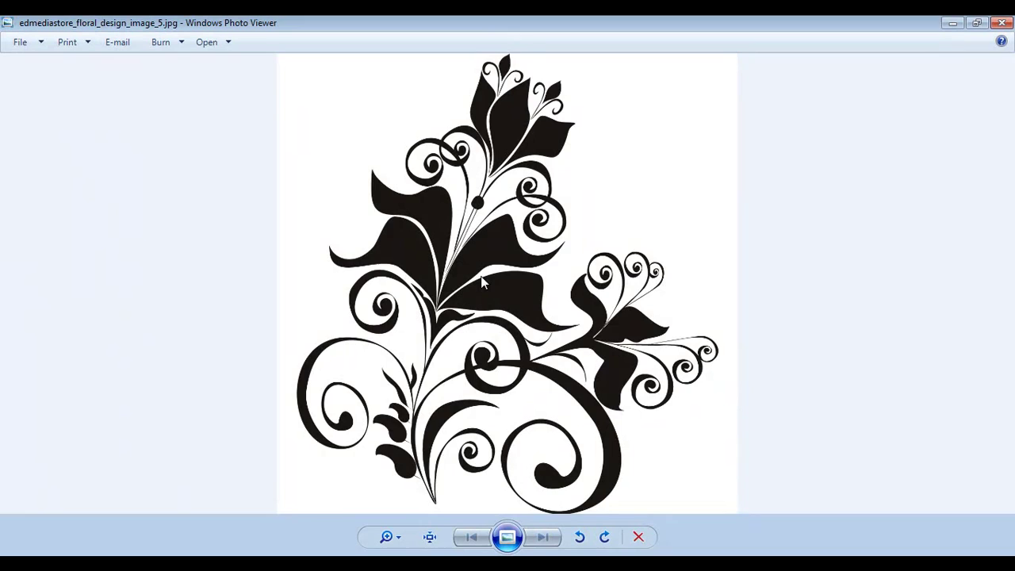
scroll(512, 273, up, 1)
scroll(514, 271, down, 1)
scroll(516, 278, up, 2)
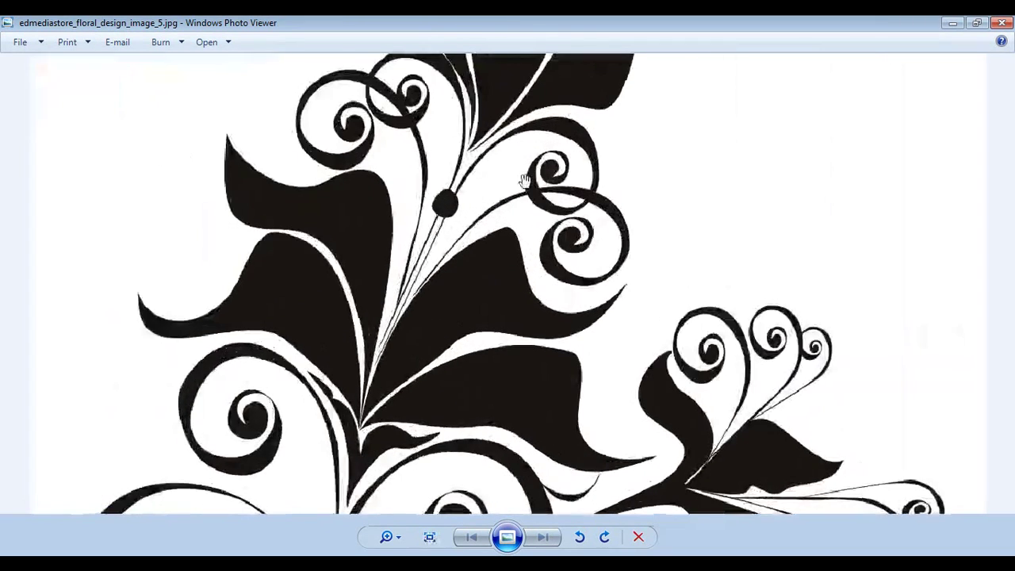
scroll(520, 297, down, 1)
scroll(520, 301, down, 1)
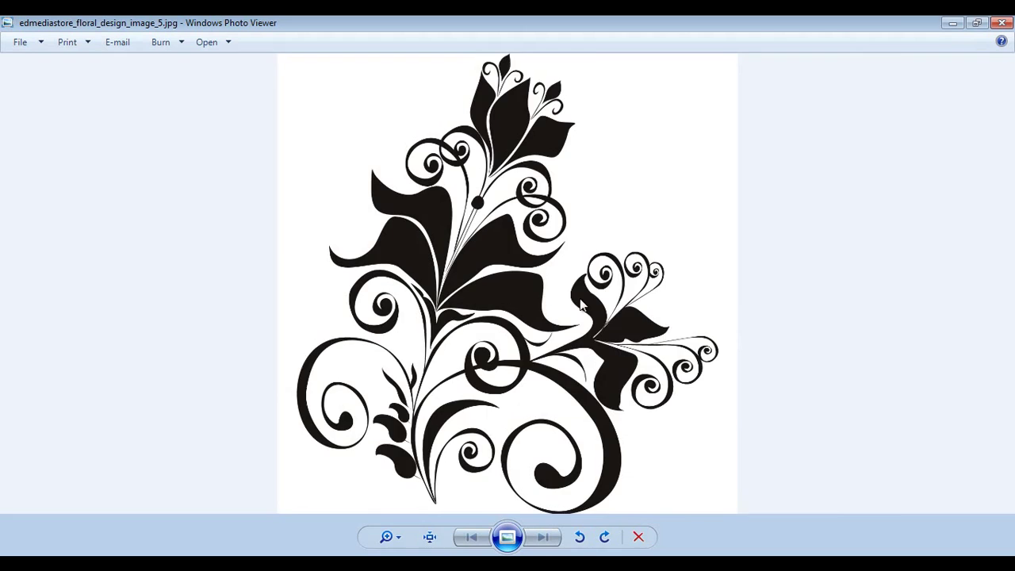
scroll(548, 310, up, 2)
scroll(547, 316, down, 2)
right_click(520, 175)
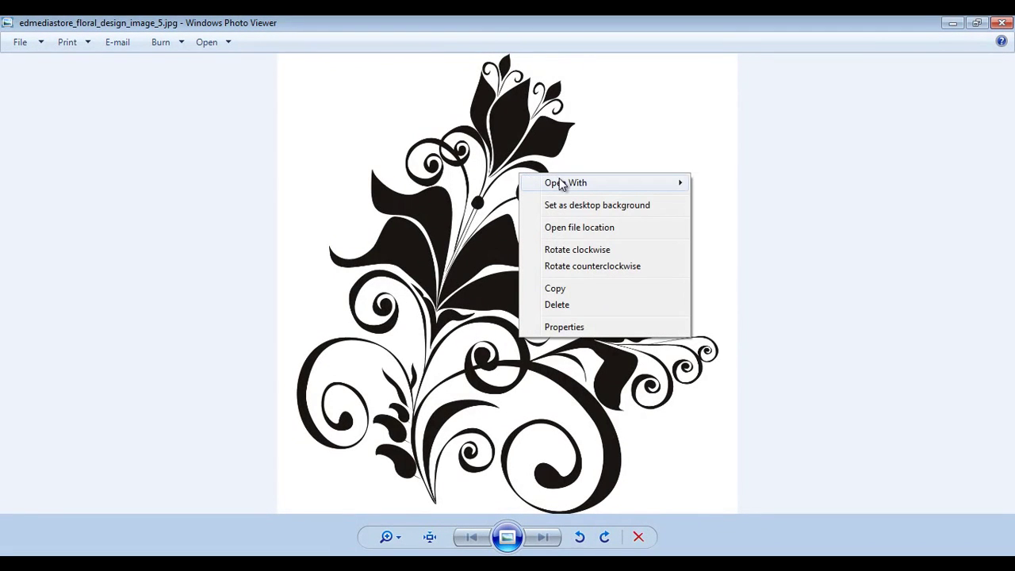
- Open the floral JPG in Photoshop CS6 and drag its document into a floating window up-left
mouse_move(560, 184)
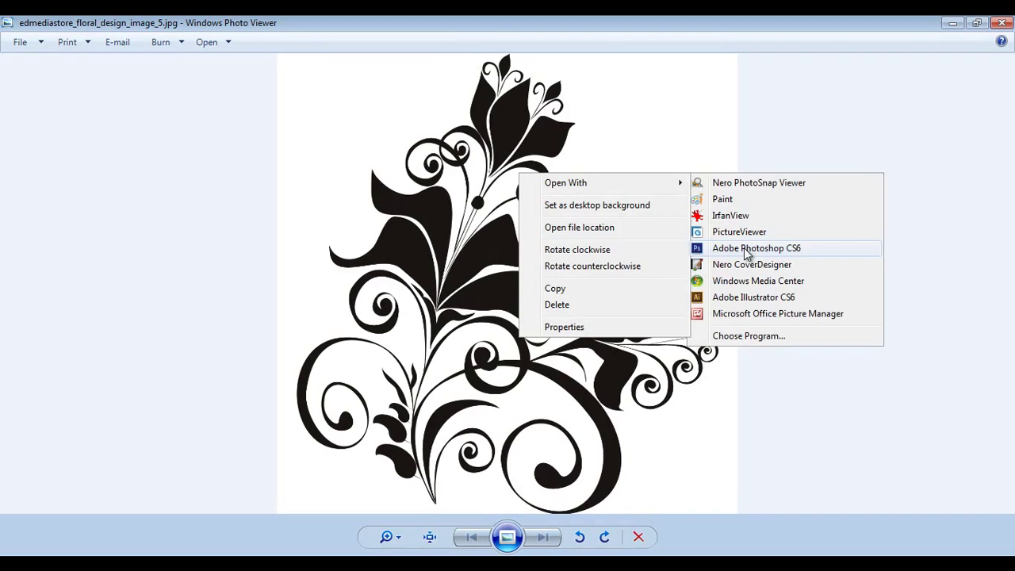
click(744, 247)
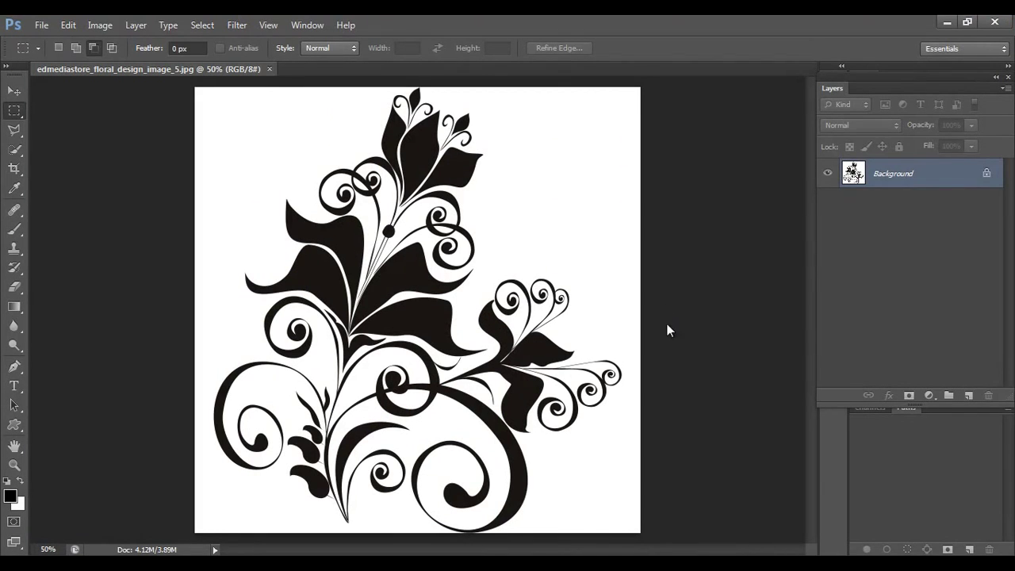
click(15, 91)
drag(70, 70, 125, 115)
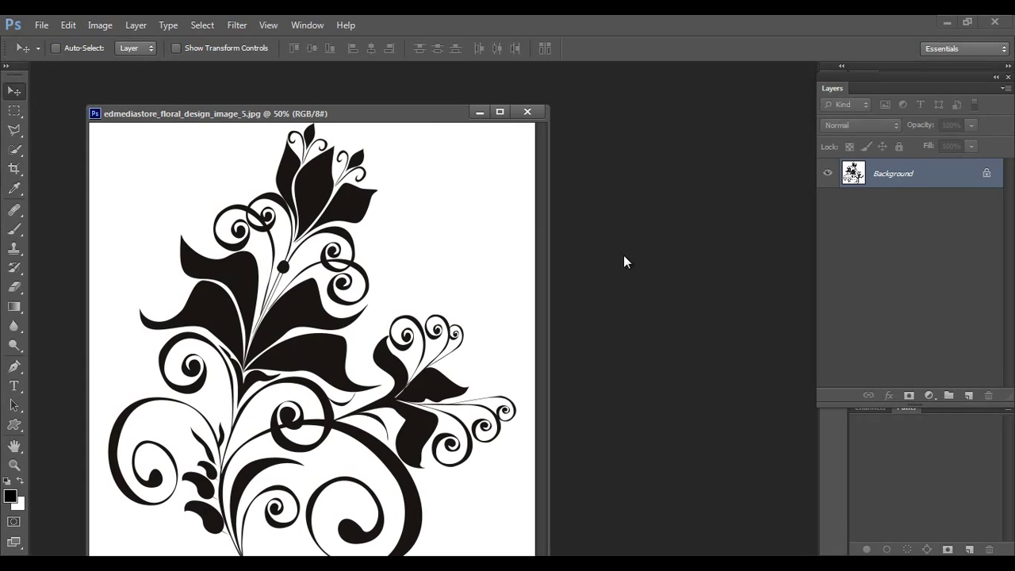
drag(442, 119, 460, 119)
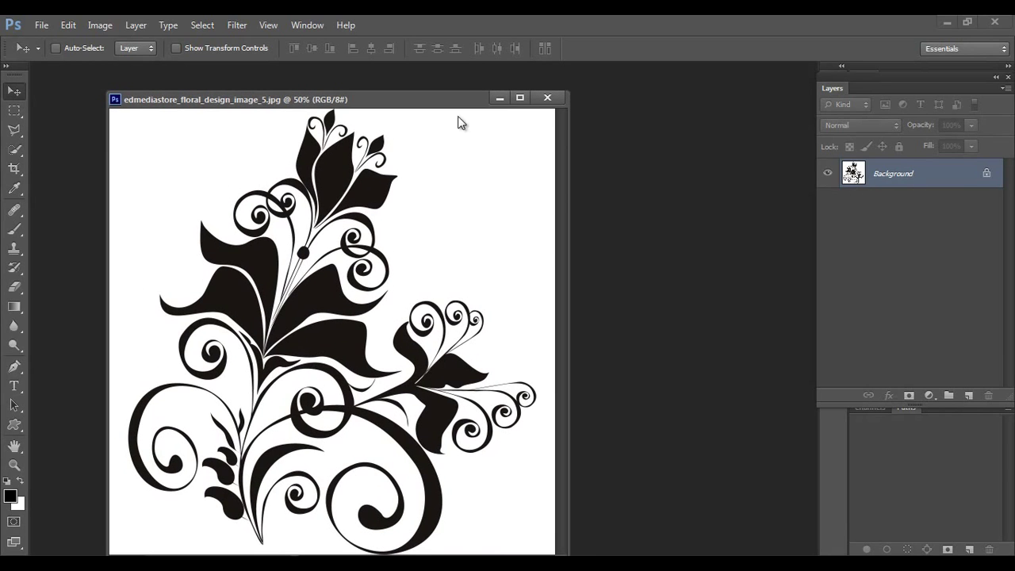
drag(266, 102, 258, 85)
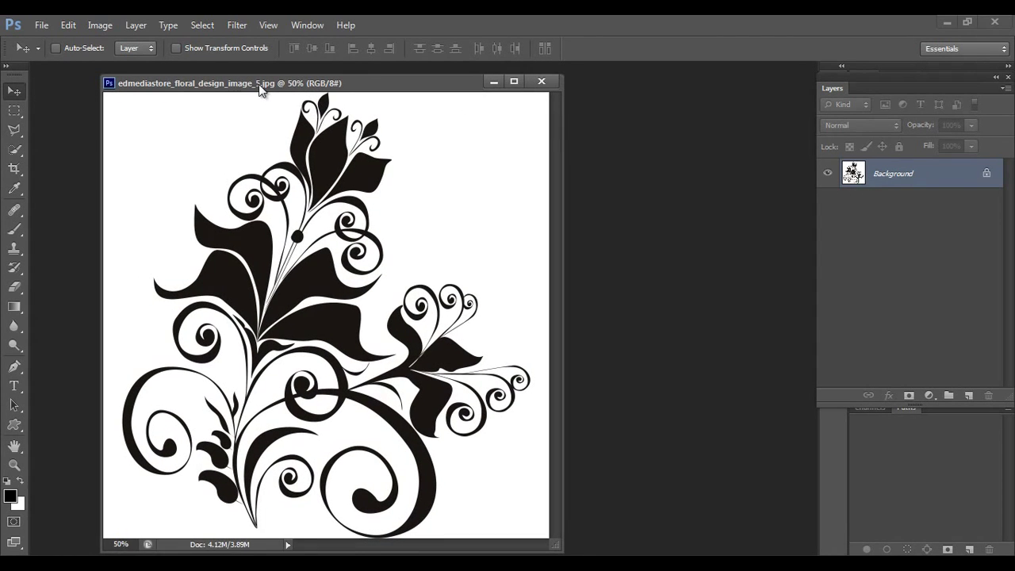
- Select the black floral shapes with Select > Color Range at Fuzziness 200
click(208, 27)
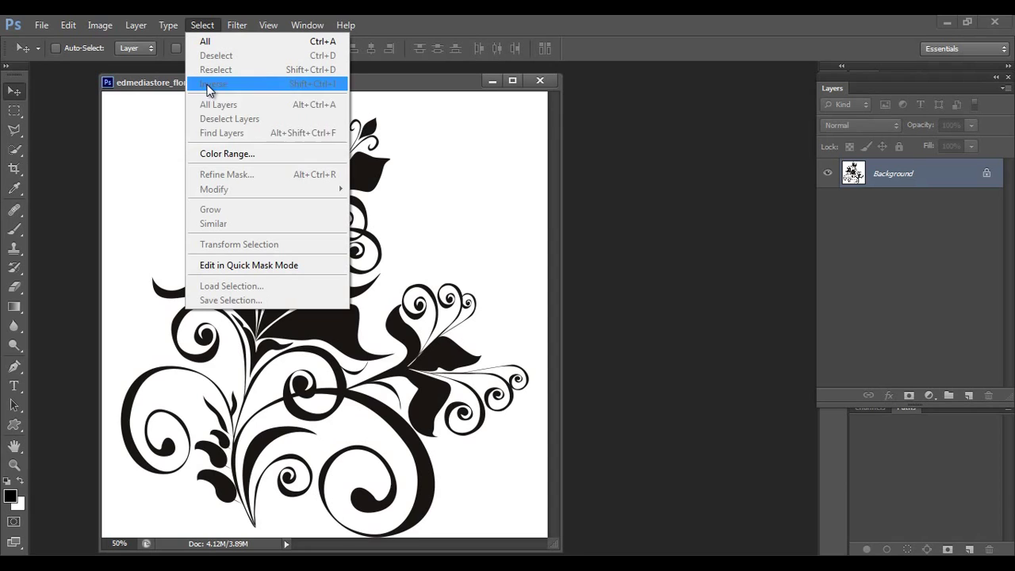
click(218, 154)
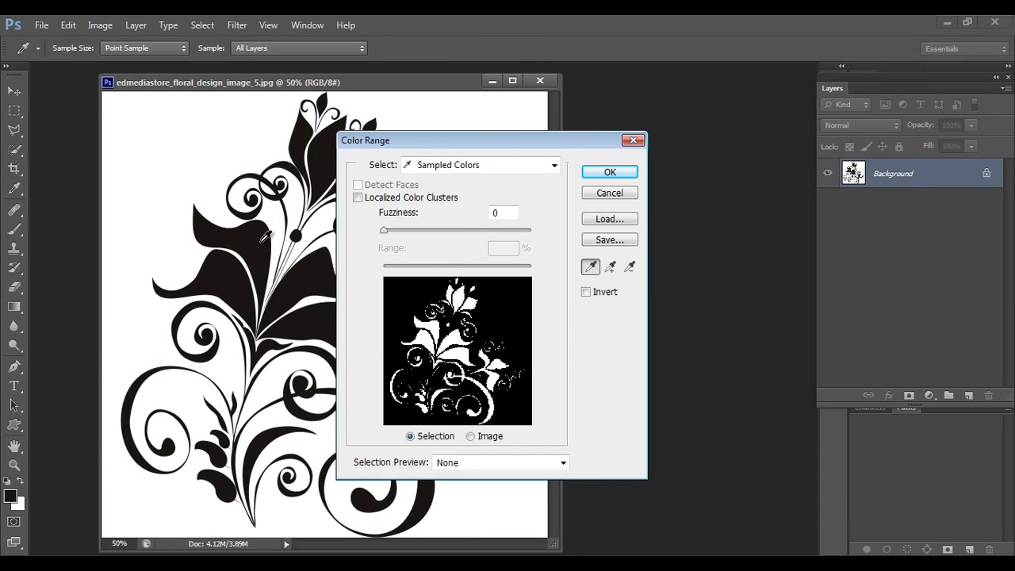
drag(385, 231, 414, 228)
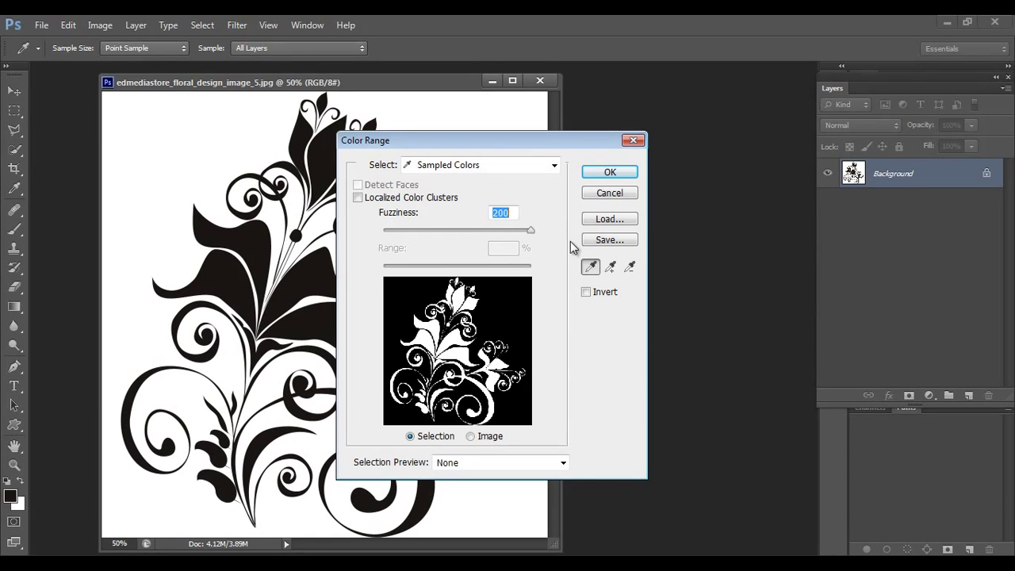
drag(556, 139, 641, 117)
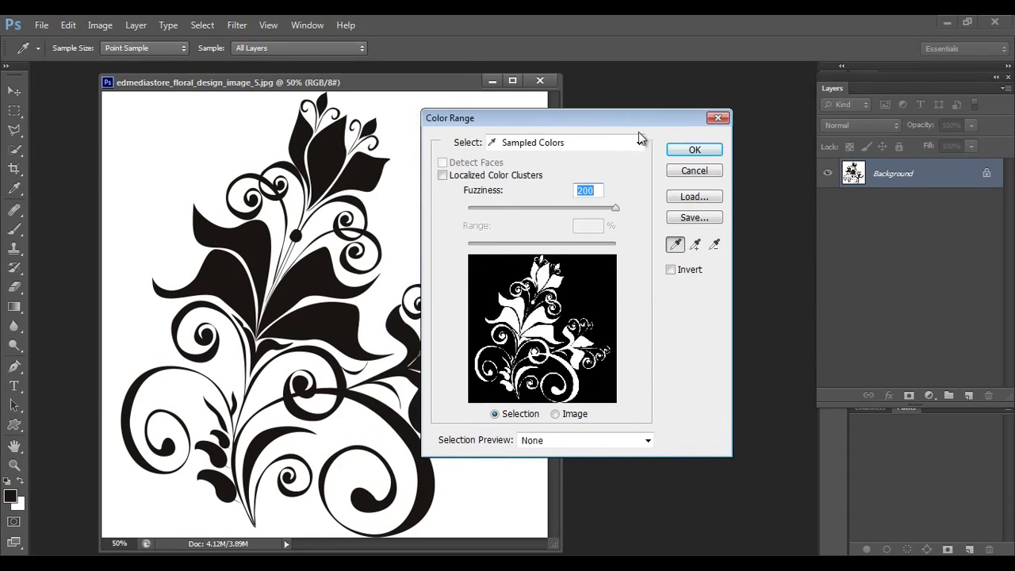
click(696, 151)
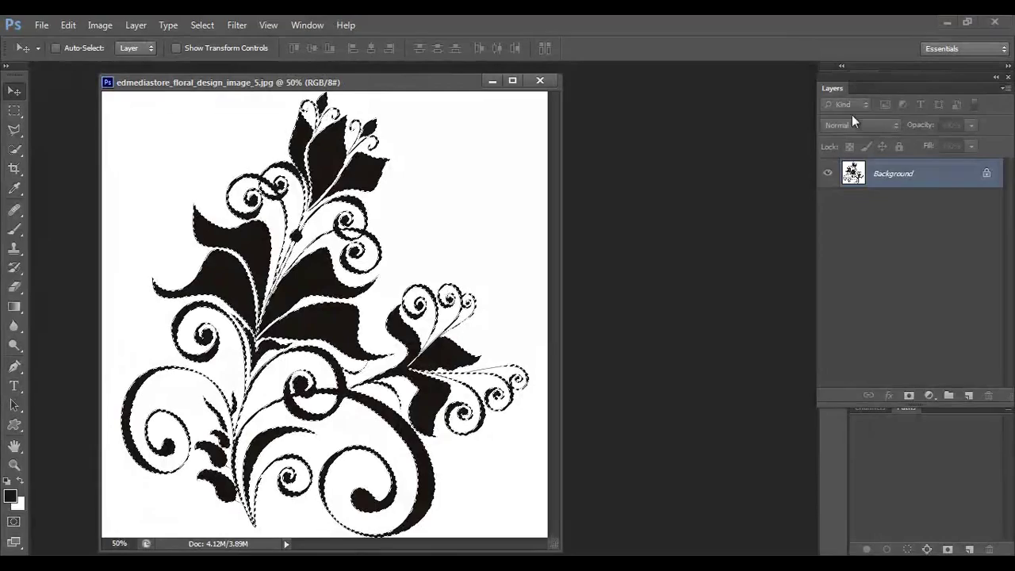
- Float the Layers and Paths panels together and make a work path from the selection
drag(837, 90, 648, 121)
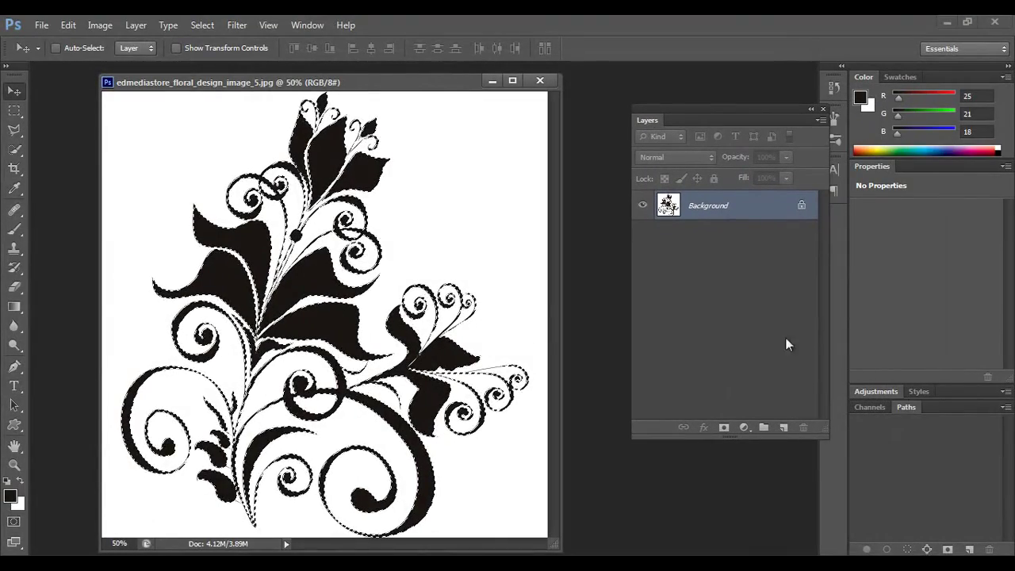
drag(910, 406, 700, 124)
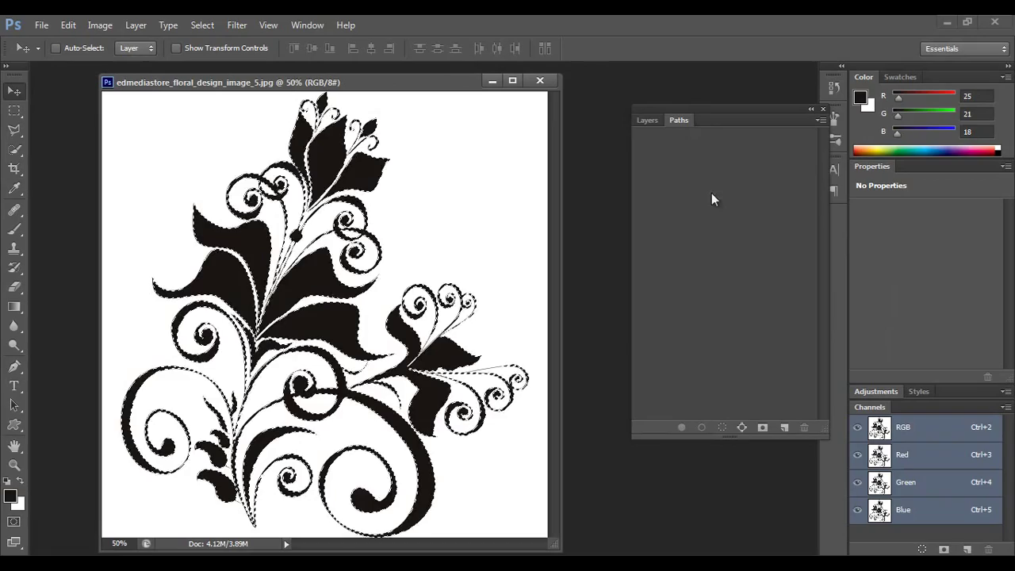
click(648, 121)
click(679, 120)
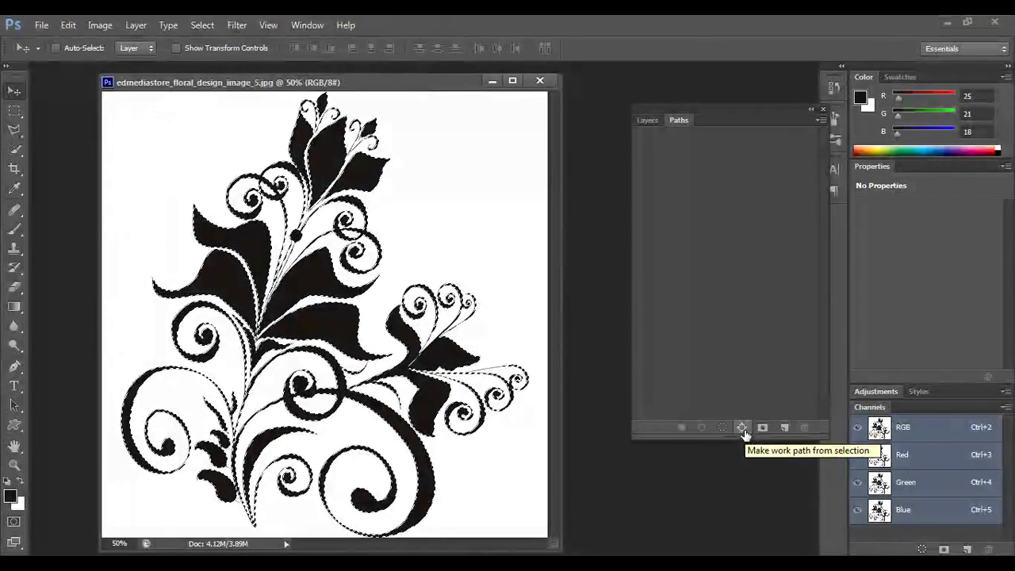
click(742, 427)
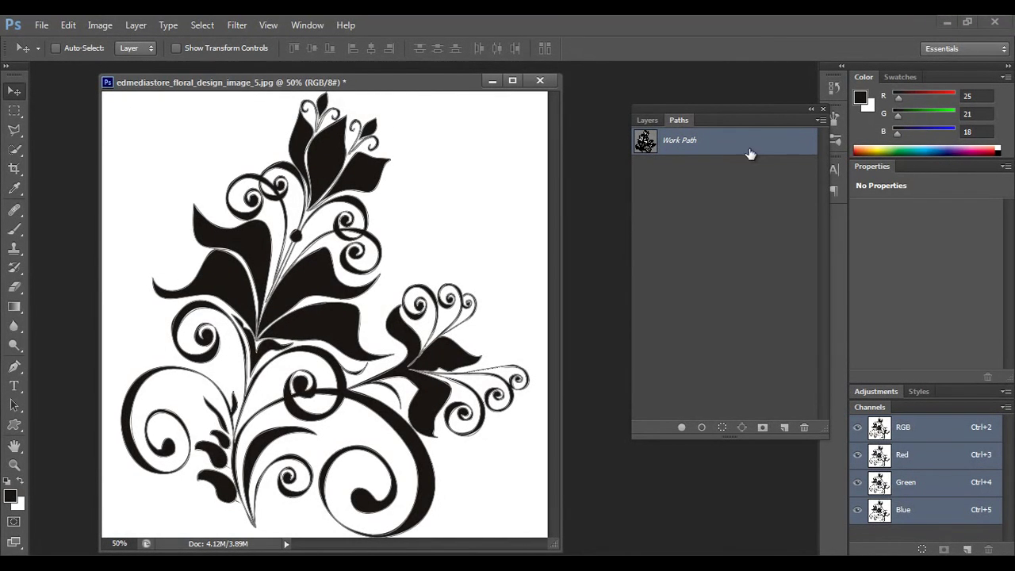
- Convert the Background into Layer 0, hide it, and show the Work Path
click(648, 121)
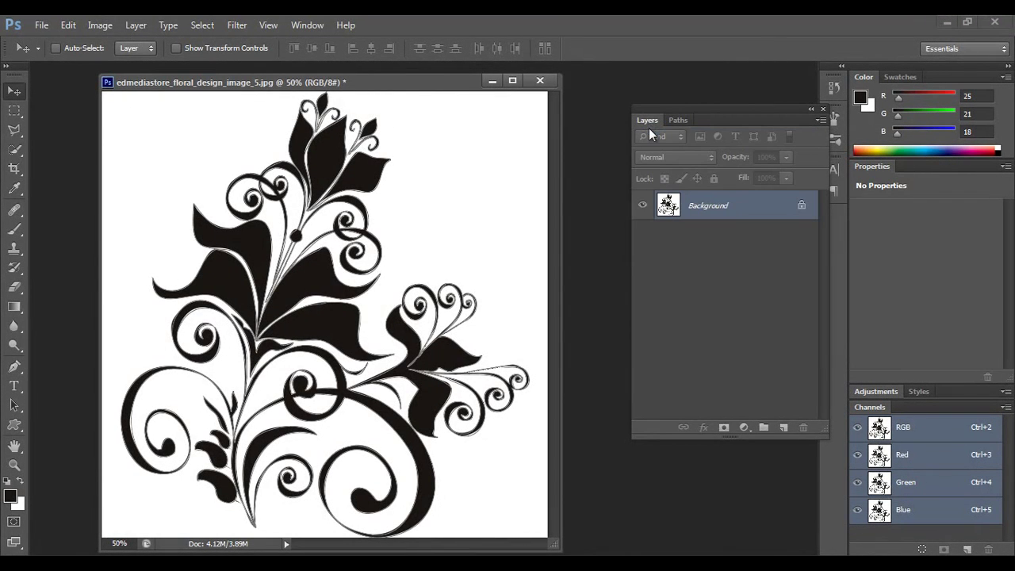
double_click(655, 205)
click(635, 189)
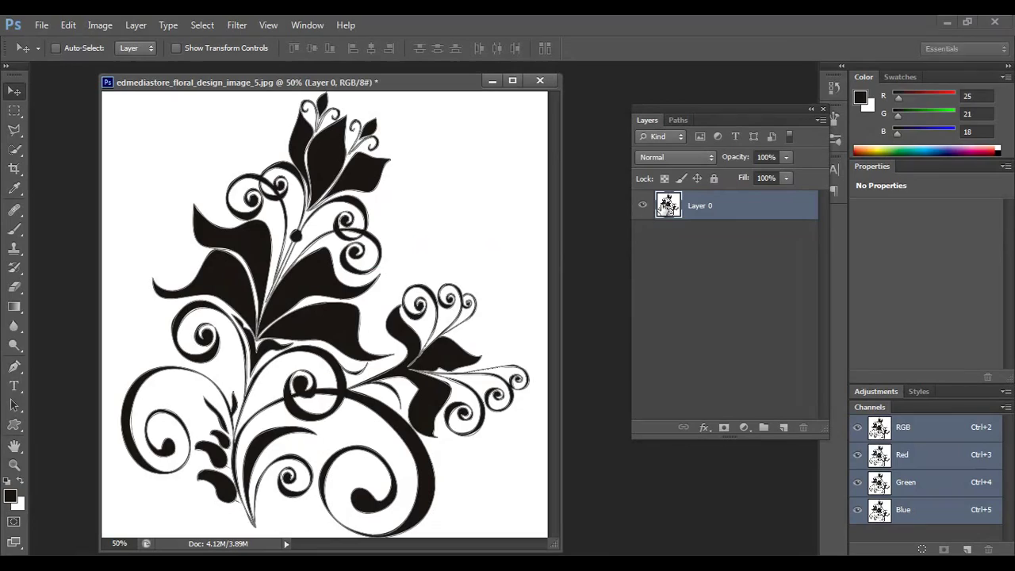
click(644, 206)
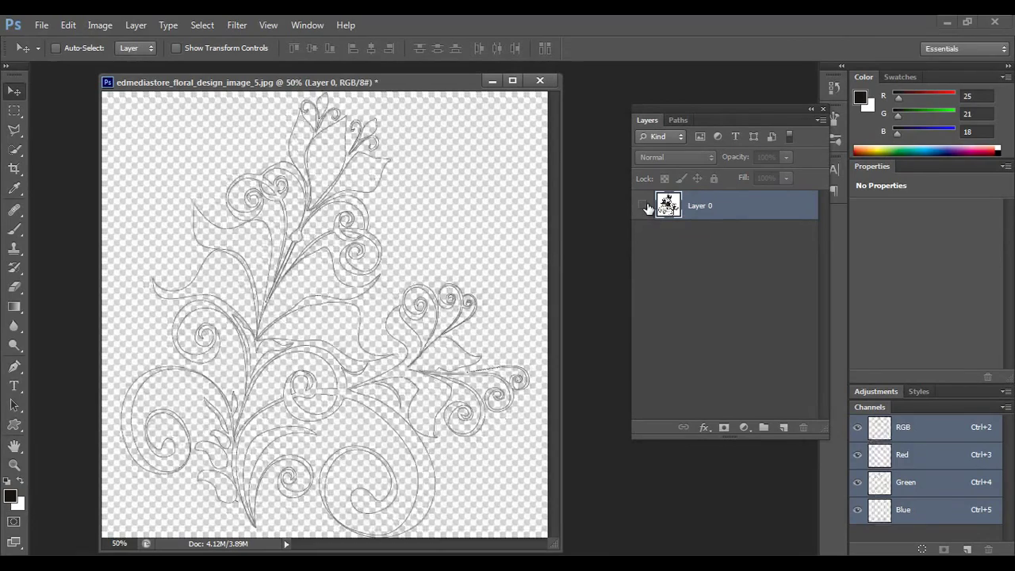
click(678, 122)
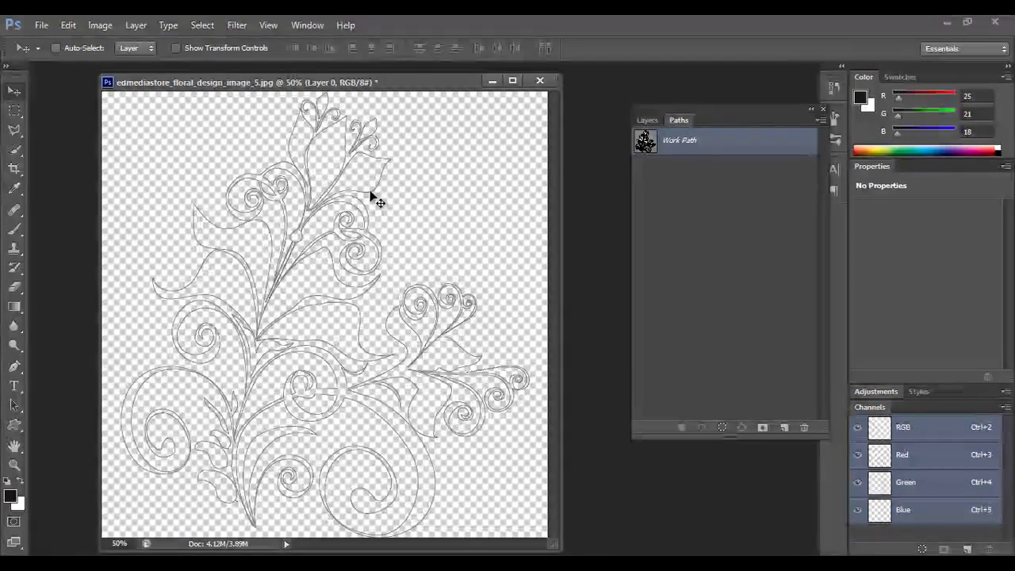
- Export the Work Path via Paths to Illustrator as 'To 3dmax Floral' on the Desktop
click(40, 24)
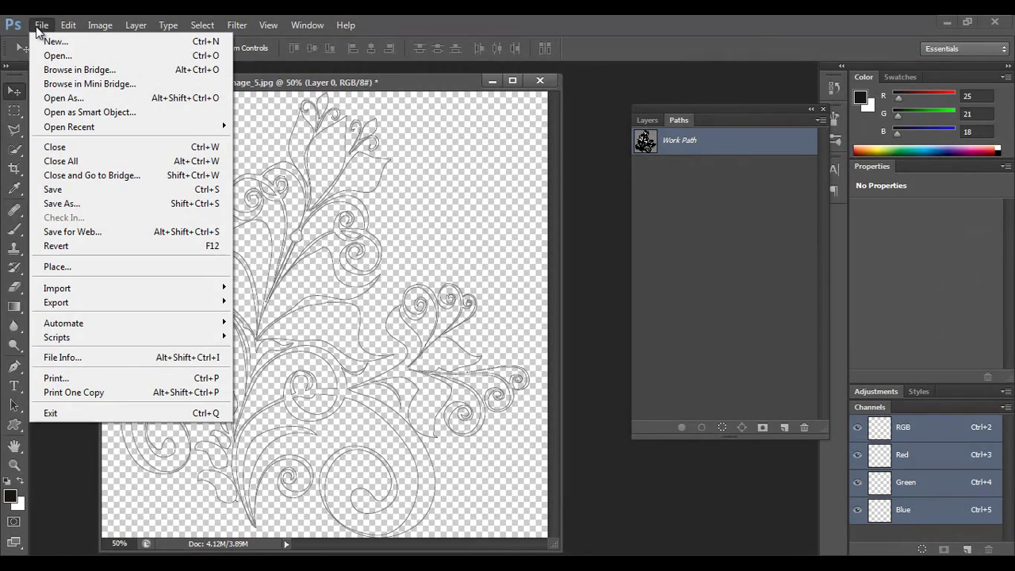
mouse_move(68, 309)
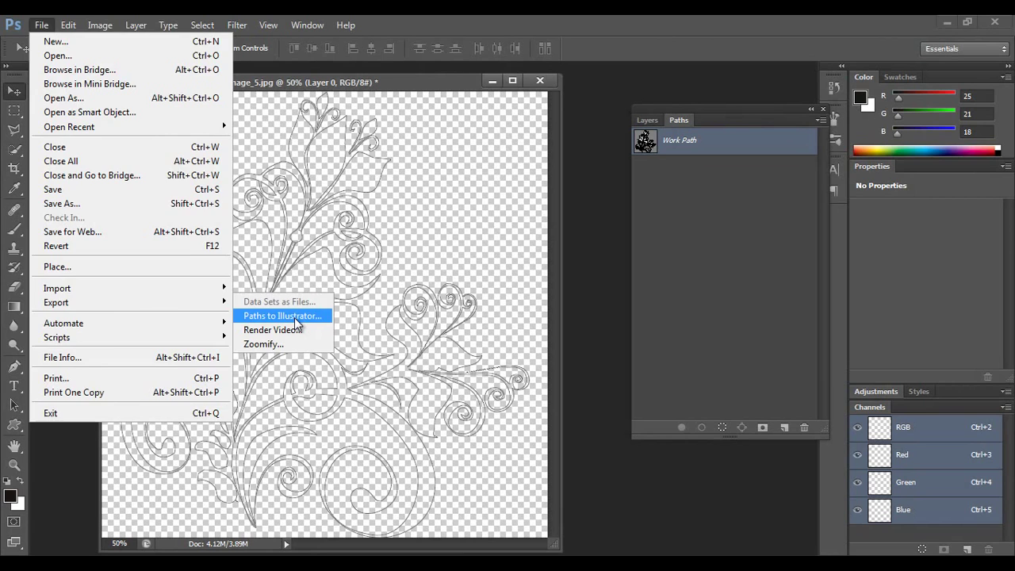
click(294, 317)
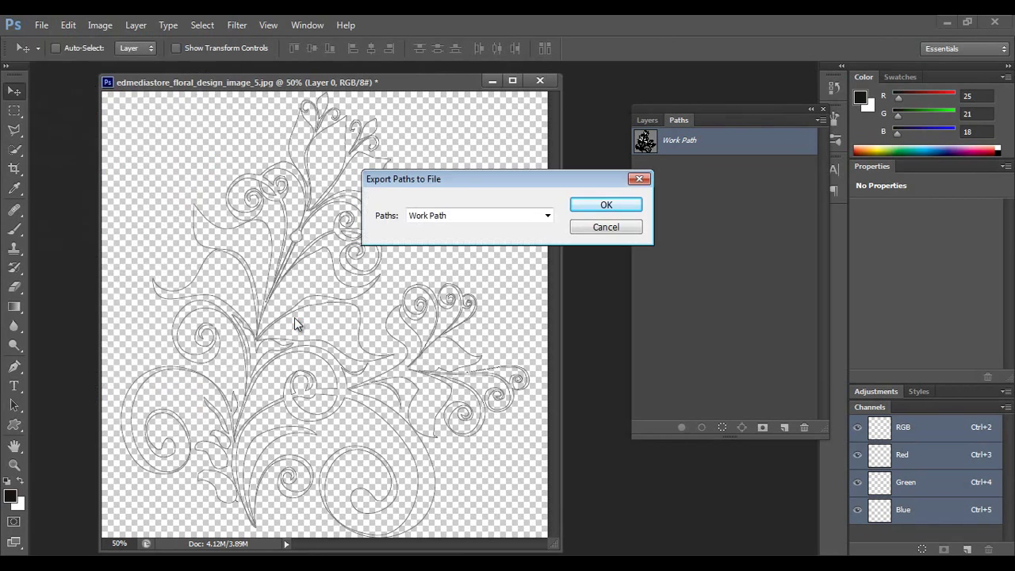
click(583, 208)
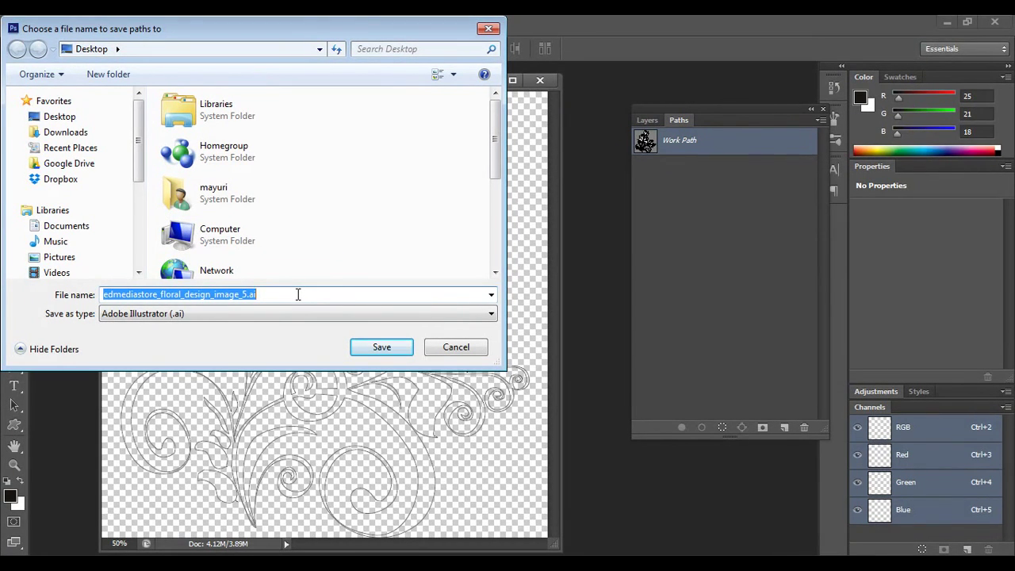
text(To 3dmax Floral)
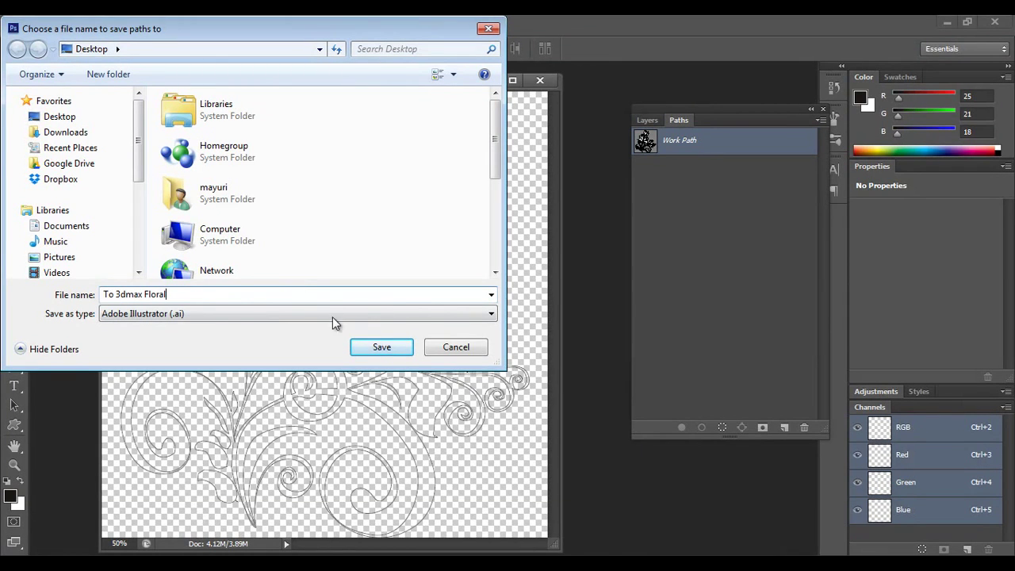
click(380, 349)
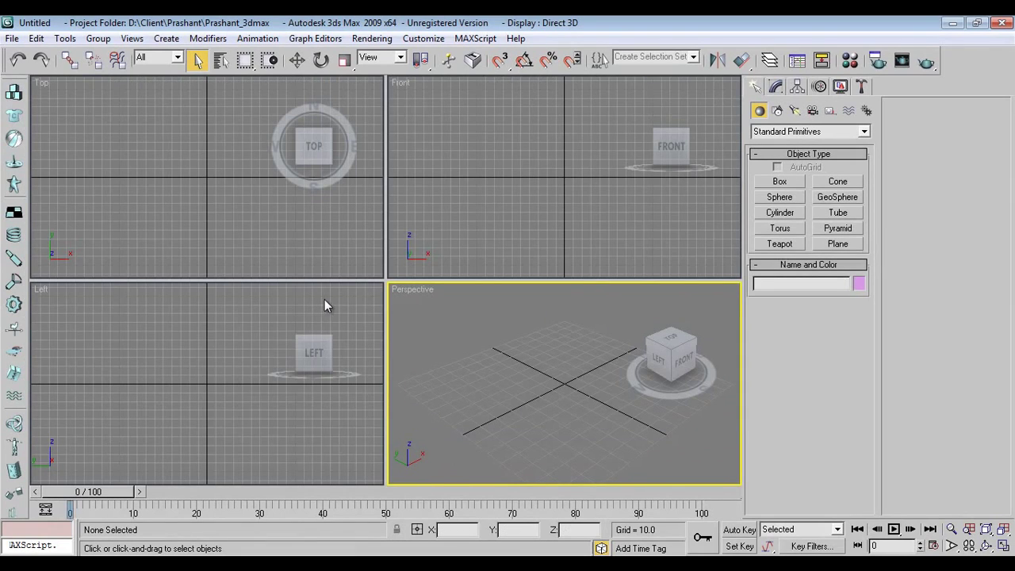
- Import To 3dmax Floral.ai from the Desktop, merged into the scene as a single object
click(233, 209)
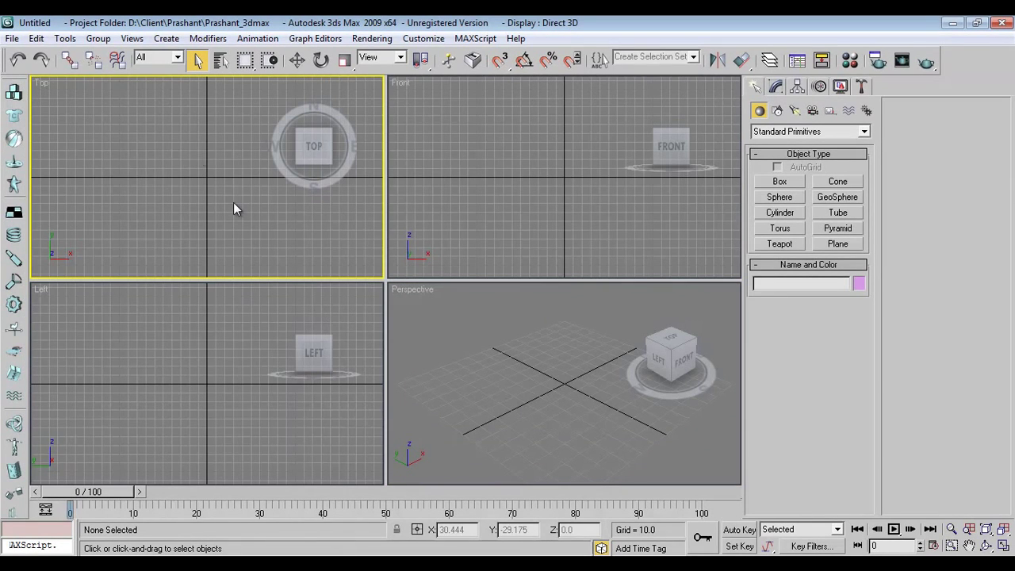
click(12, 38)
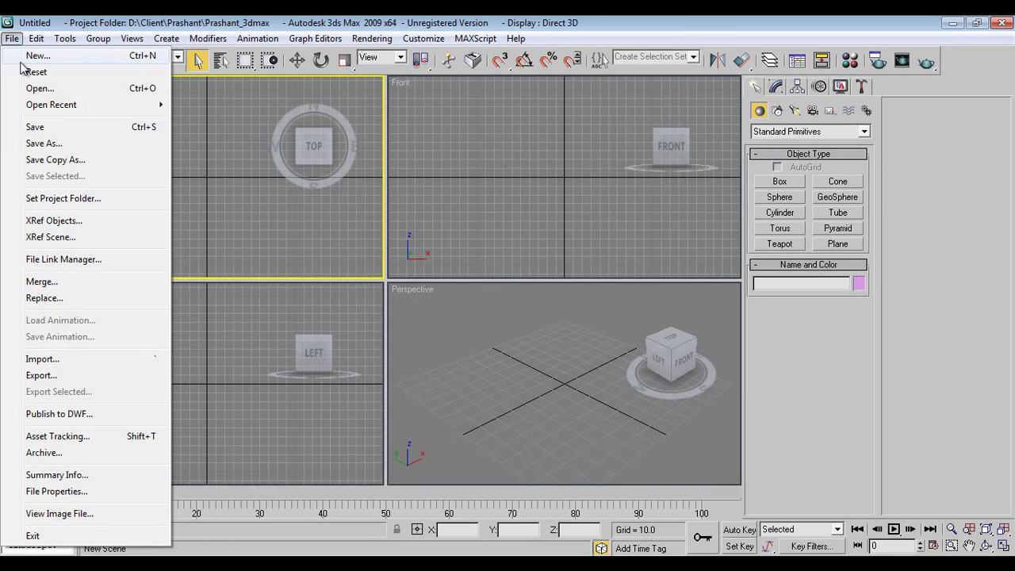
click(62, 359)
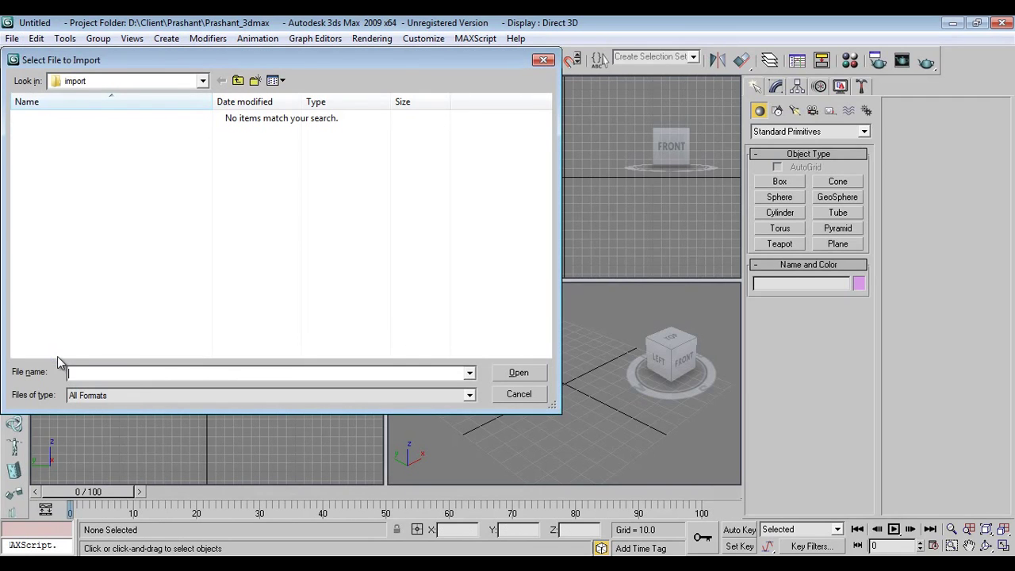
click(146, 82)
click(79, 116)
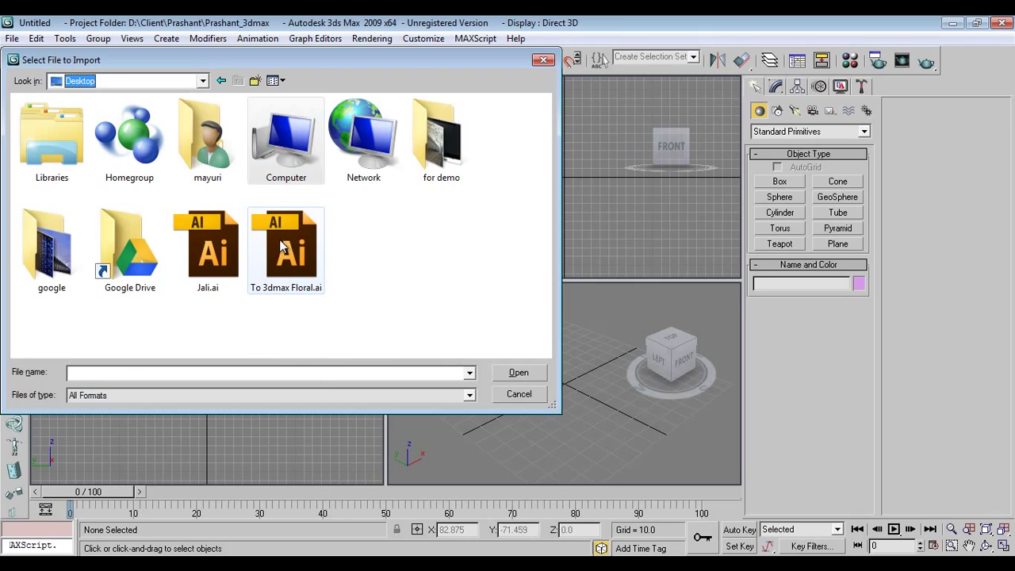
click(281, 247)
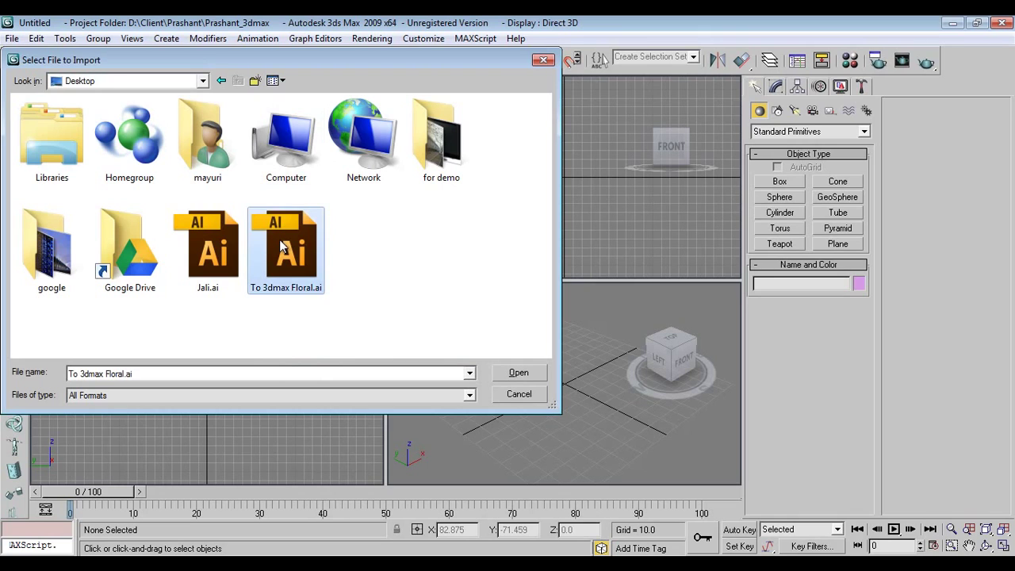
click(520, 373)
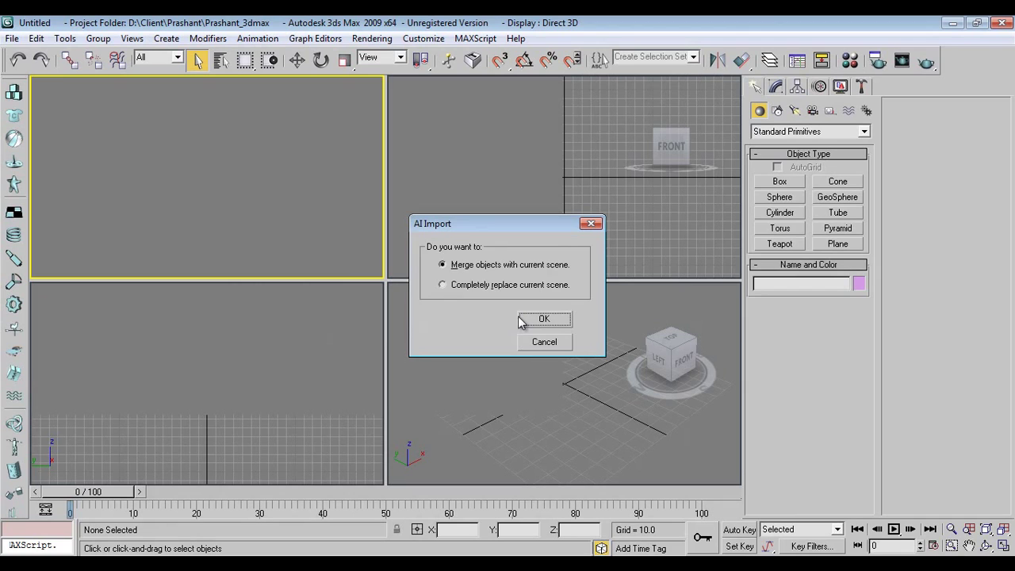
click(544, 320)
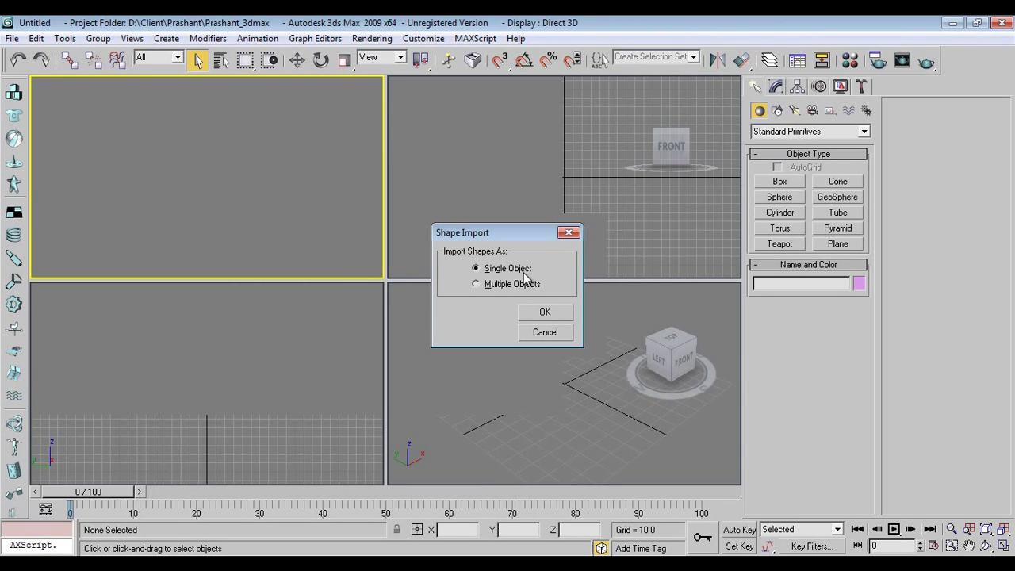
click(548, 316)
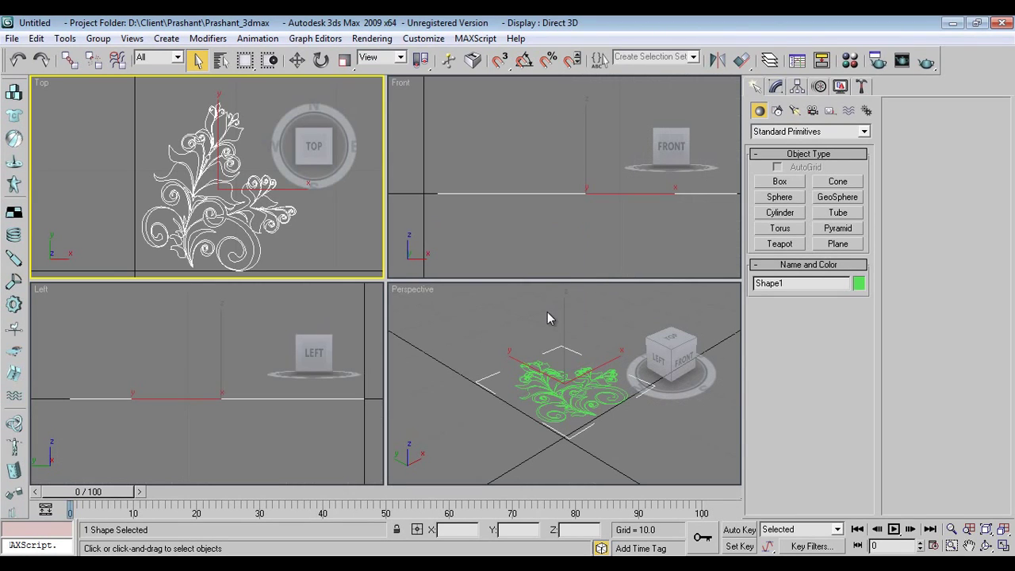
- In the Perspective view, switch Shape1's Editable Spline to the Vertex sub-object level
click(544, 374)
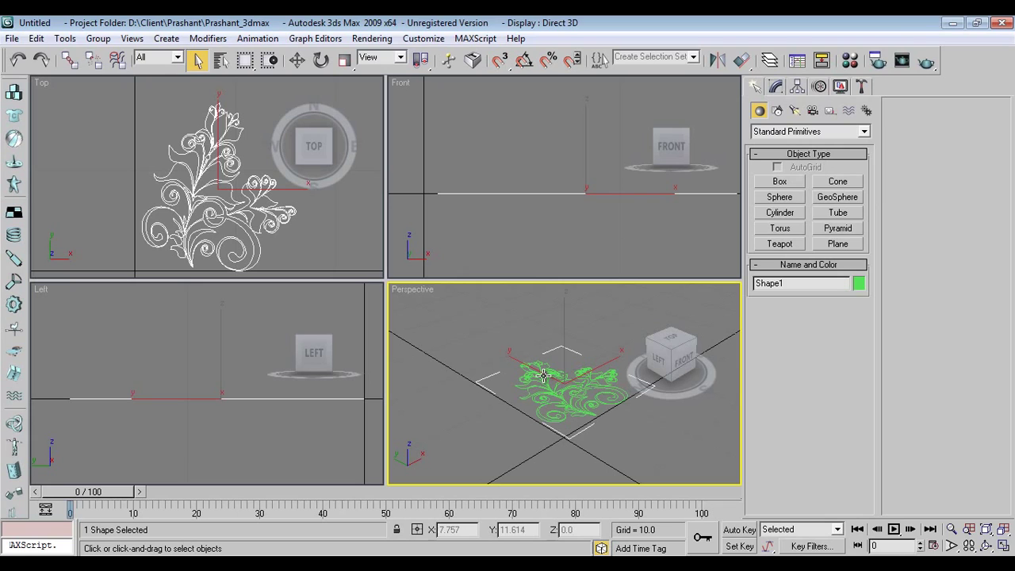
click(776, 87)
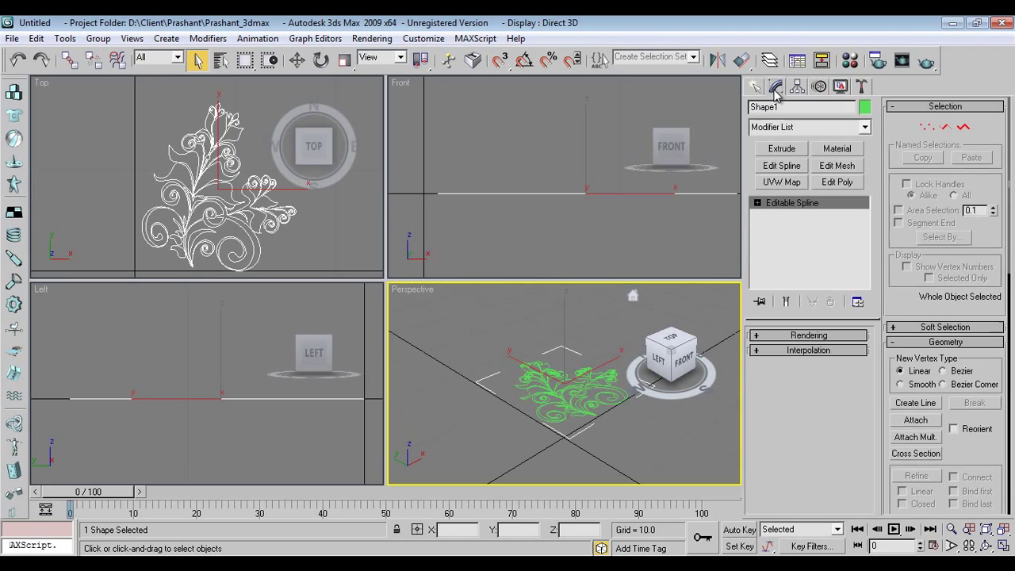
click(757, 203)
click(788, 215)
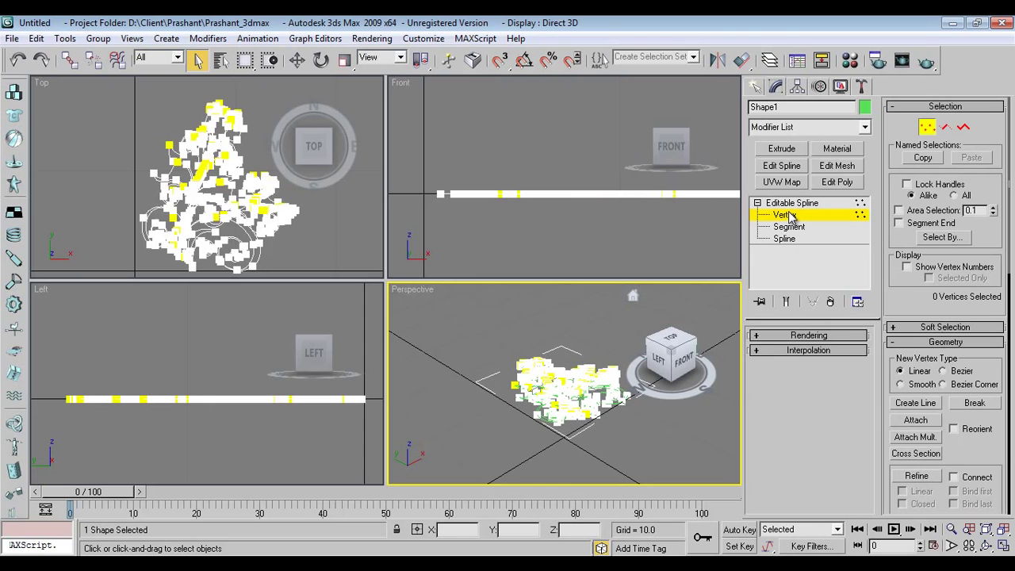
- Maximize Perspective with Alt+W, zoom and orbit over the vertices, then return to Editable Spline
scroll(544, 384, up, 5)
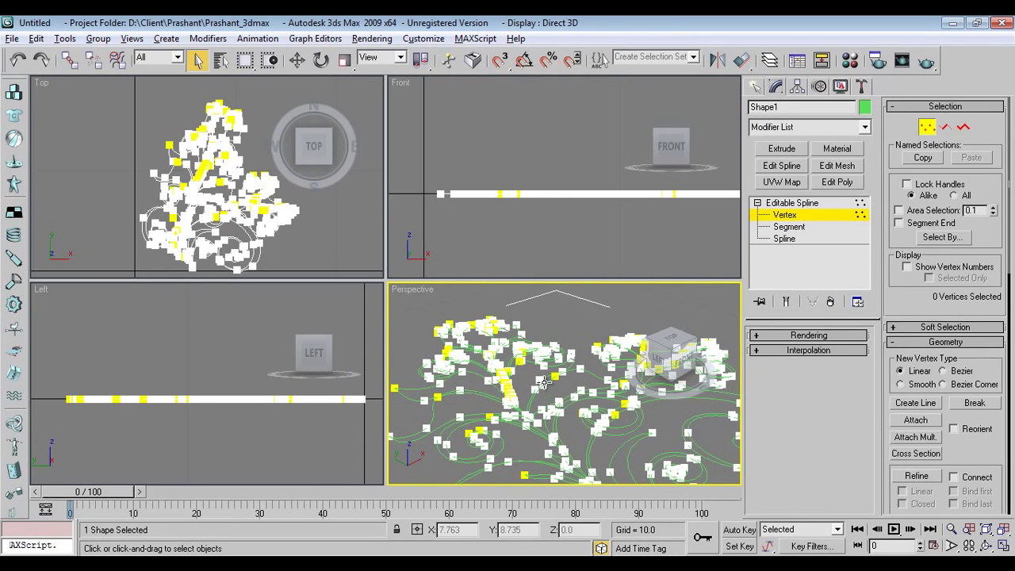
key(alt+w)
alt+middle_drag(436, 305, 439, 268)
scroll(432, 309, up, 5)
scroll(433, 302, down, 4)
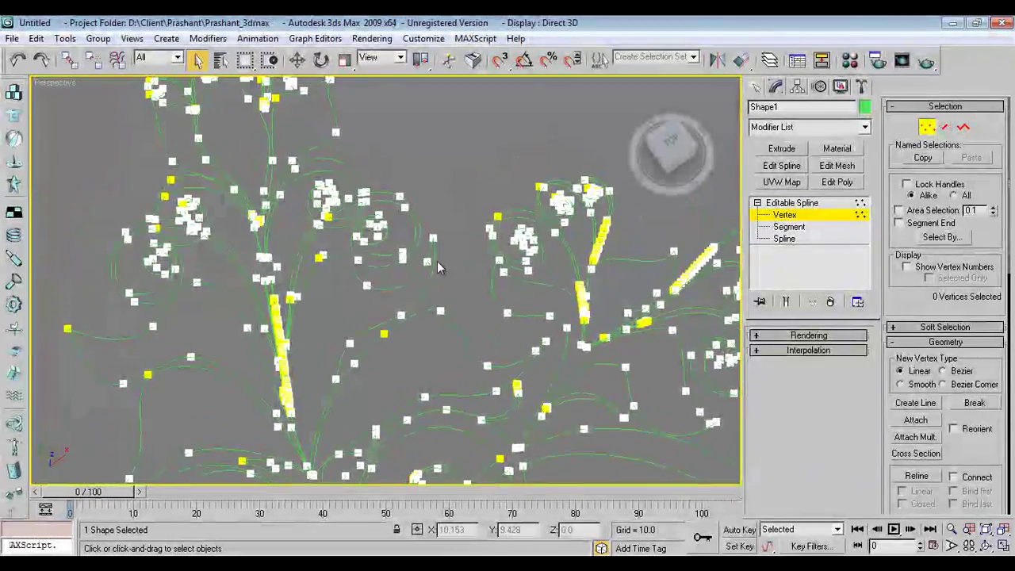
scroll(537, 291, up, 10)
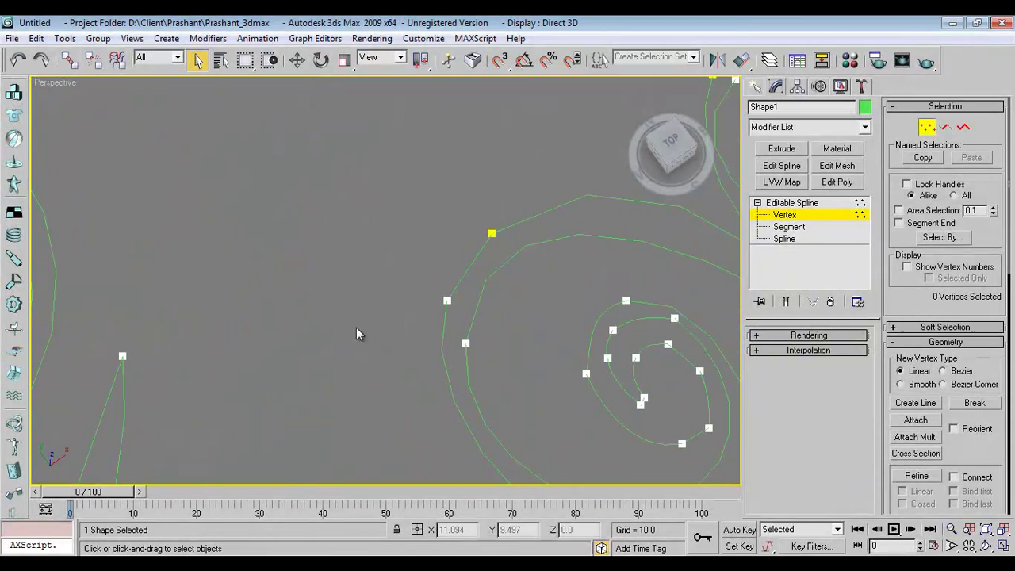
scroll(486, 332, down, 3)
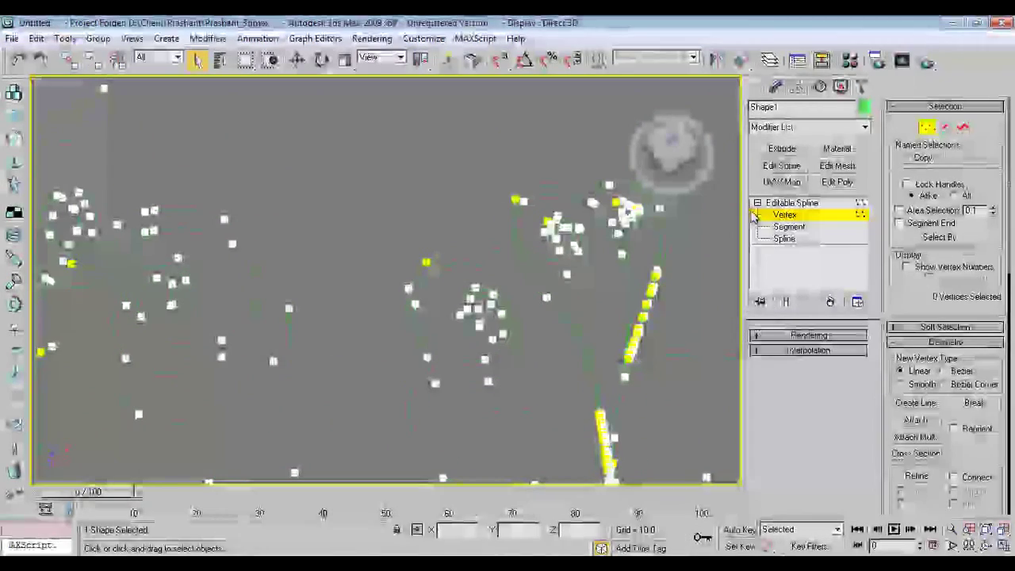
click(781, 203)
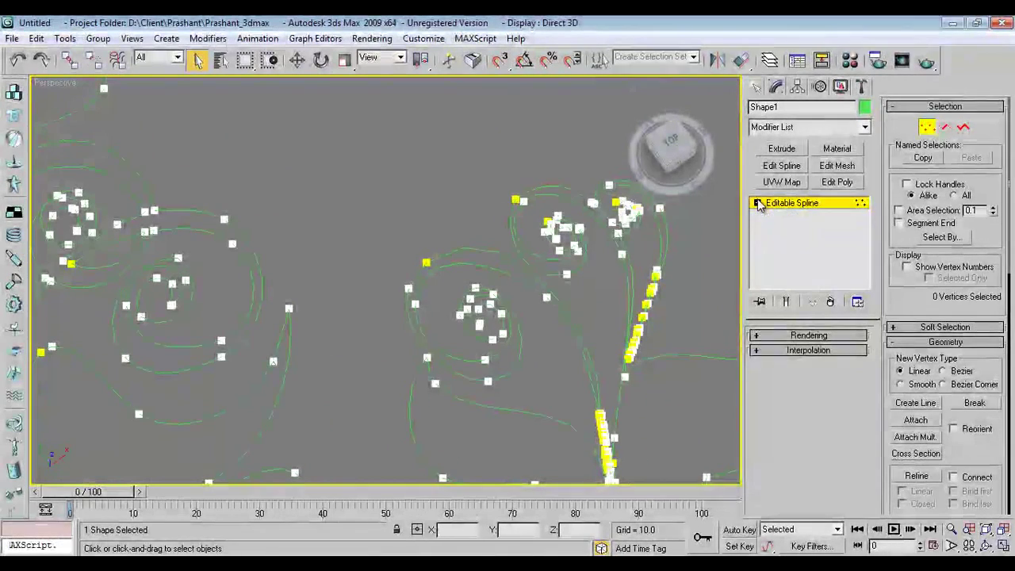
click(805, 128)
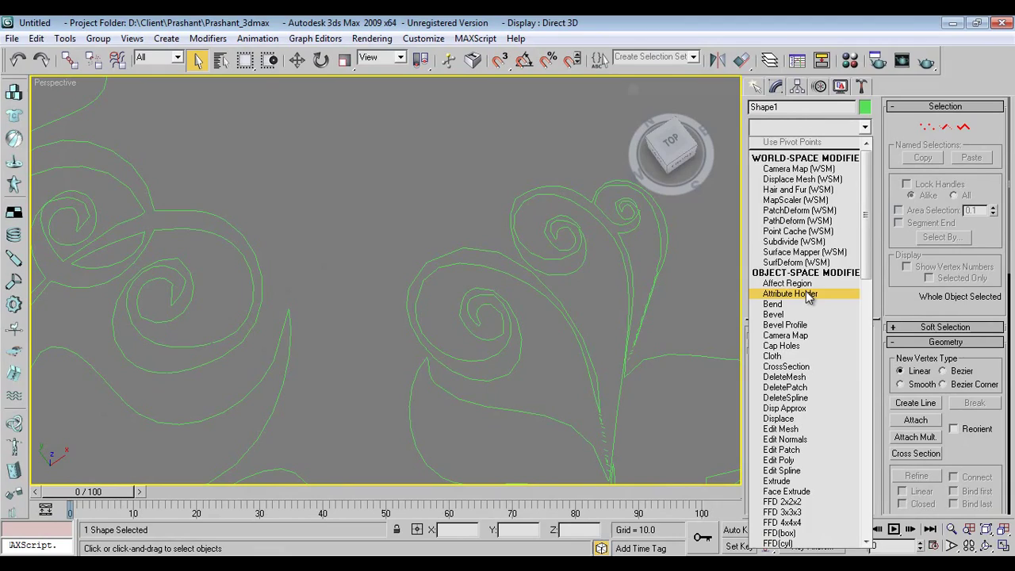
key(o)
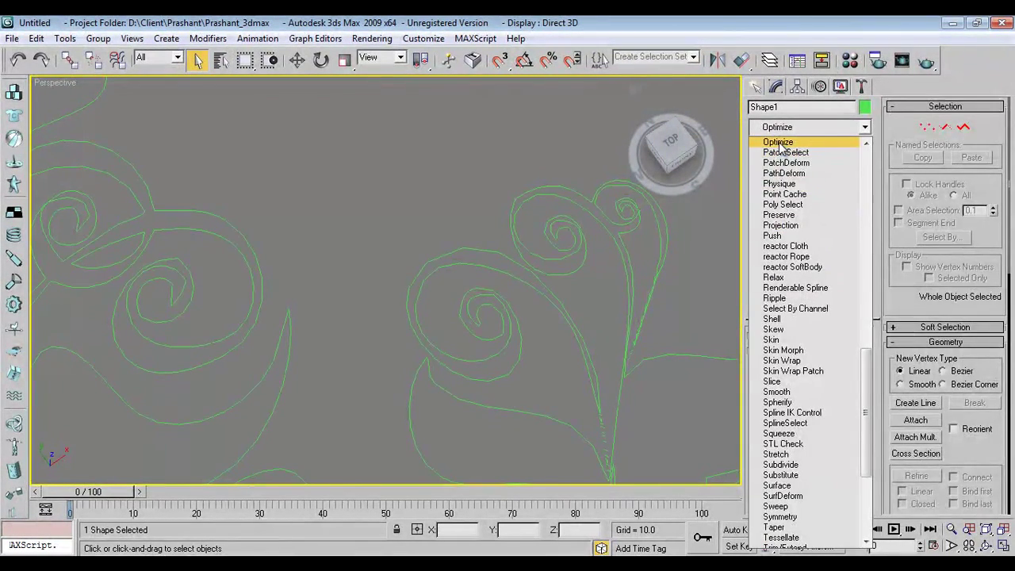
key(Return)
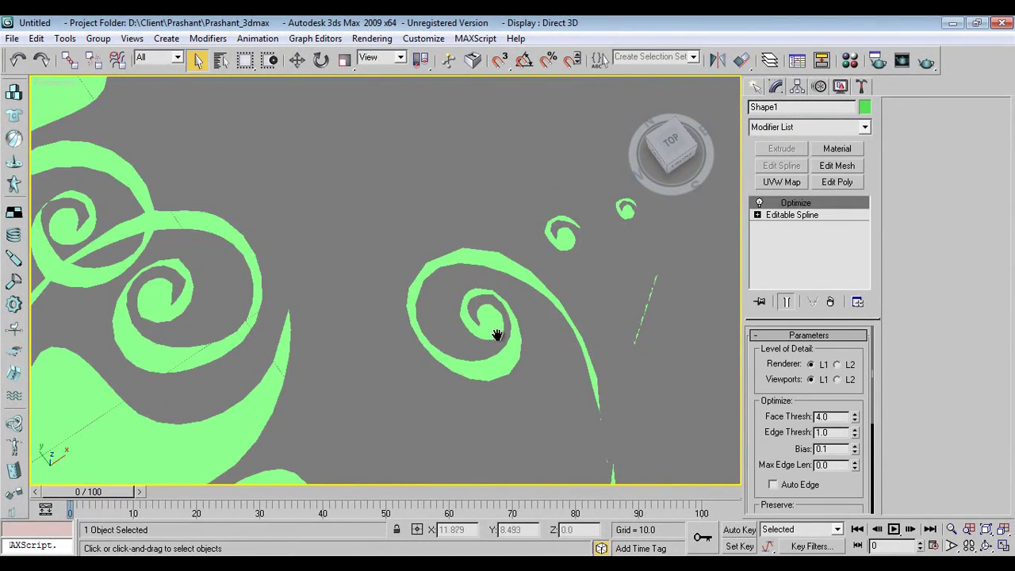
scroll(494, 334, down, 5)
scroll(444, 334, up, 3)
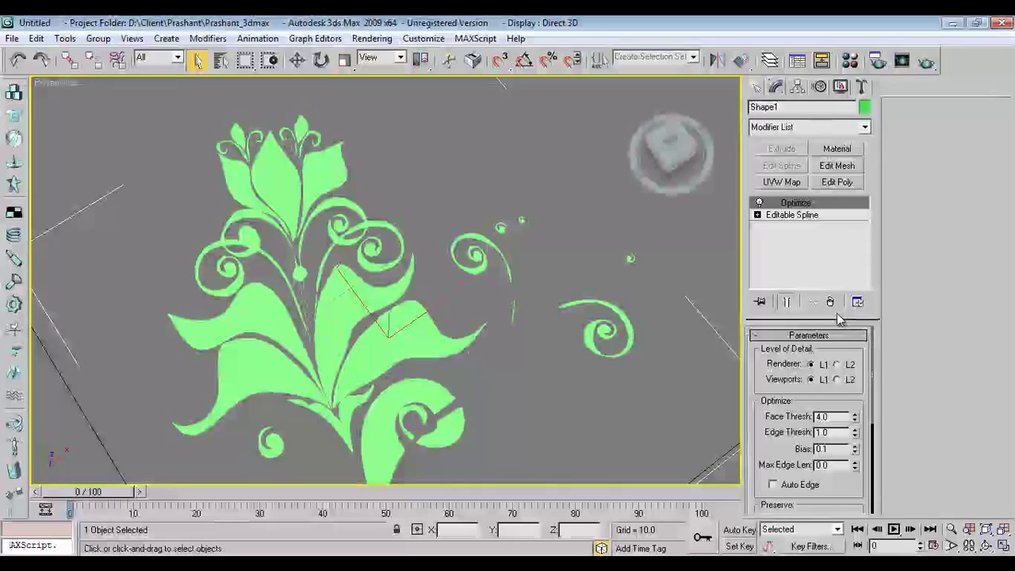
click(757, 215)
click(792, 215)
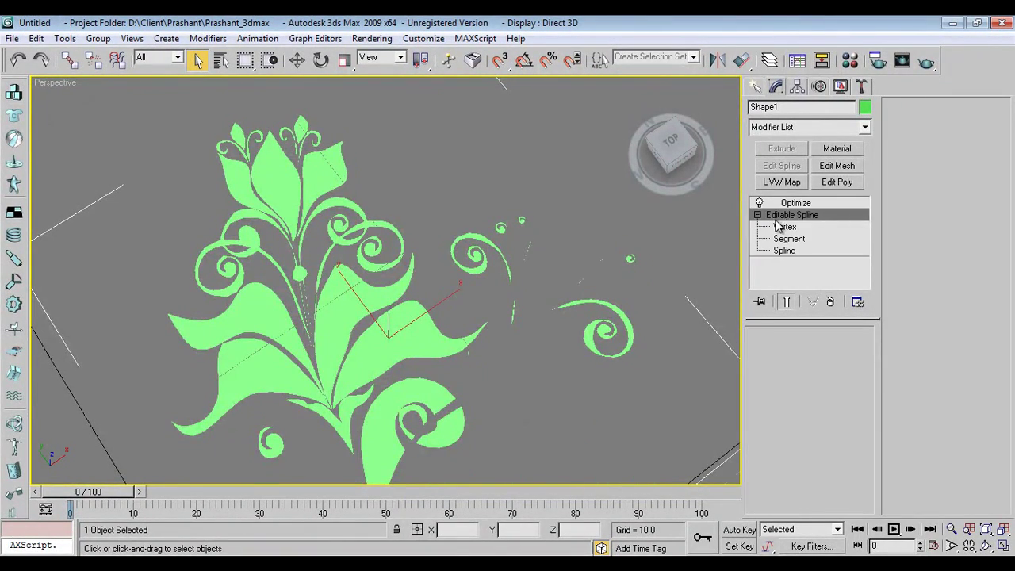
click(783, 227)
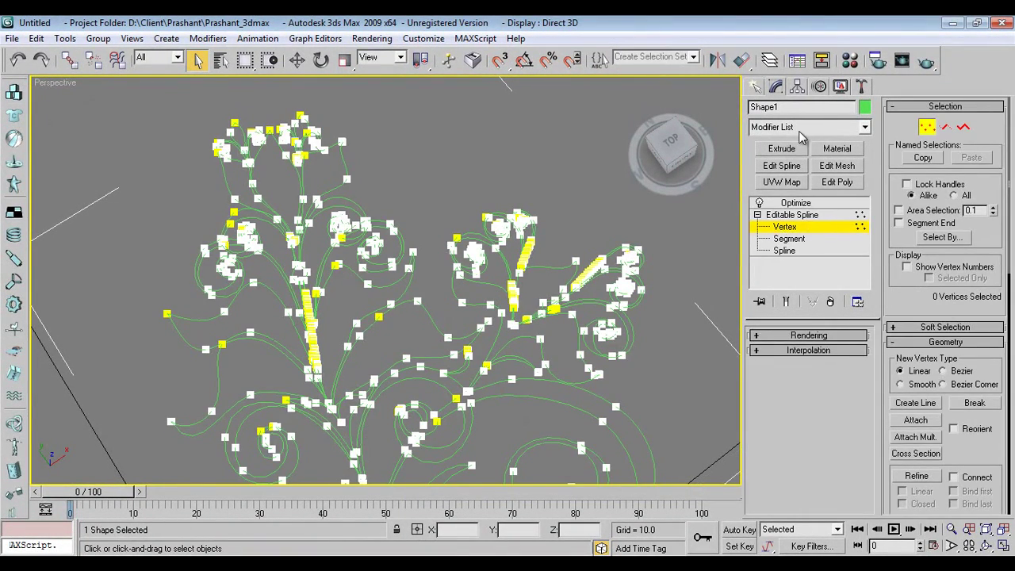
click(781, 149)
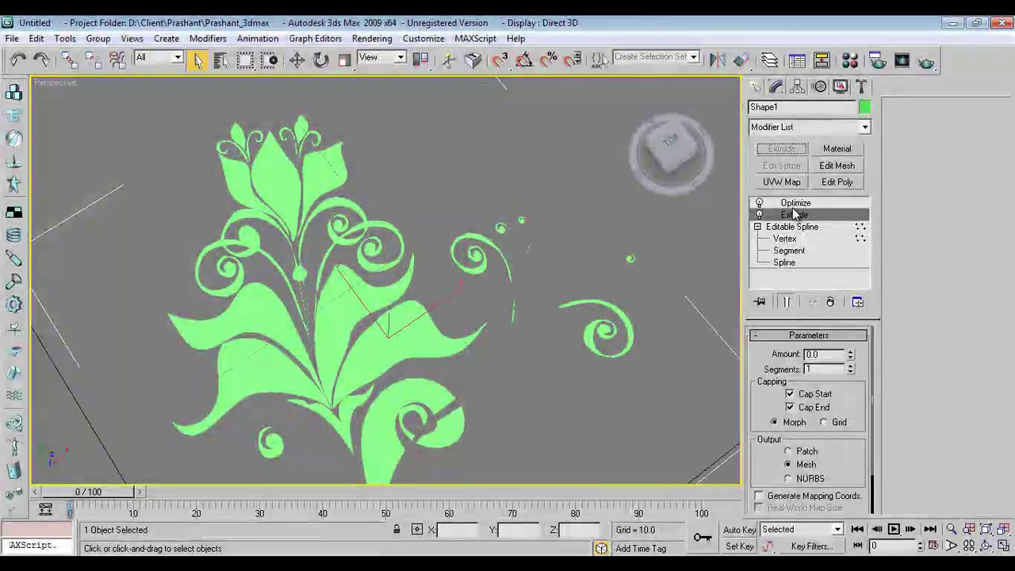
click(830, 303)
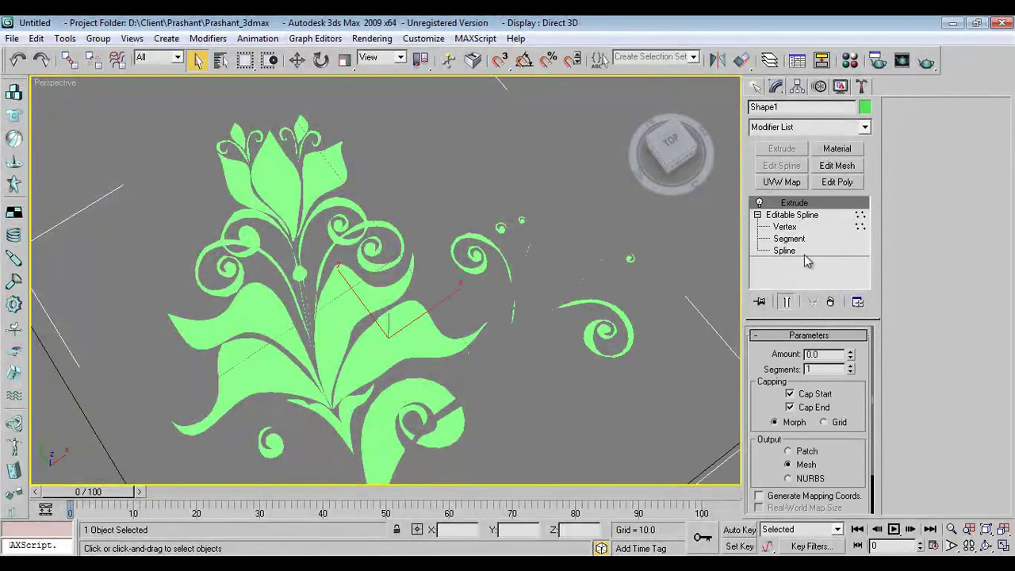
click(758, 215)
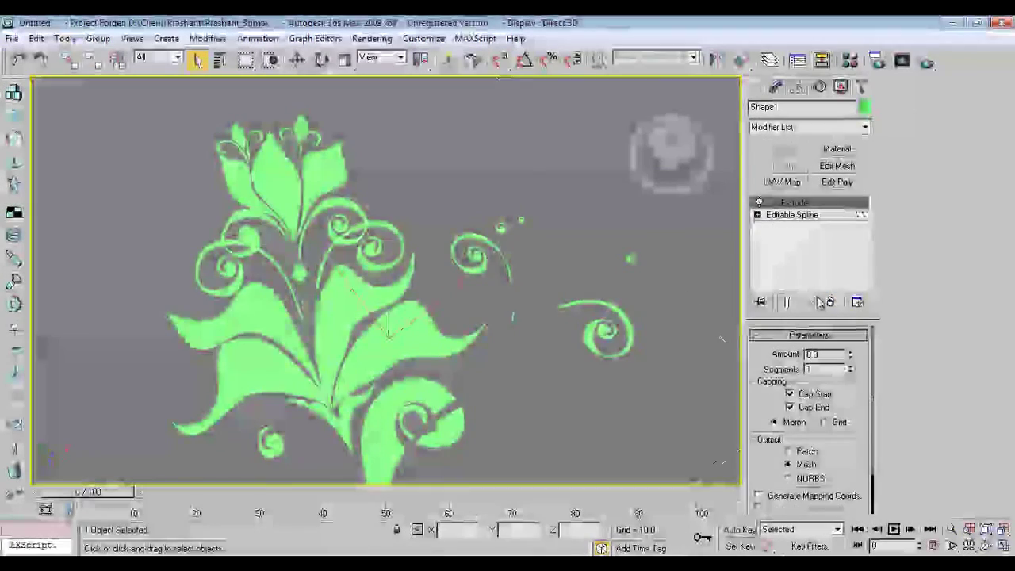
click(829, 302)
- Apply an Extrude to the floral shape and raise its amount to 1.0
click(808, 204)
click(790, 149)
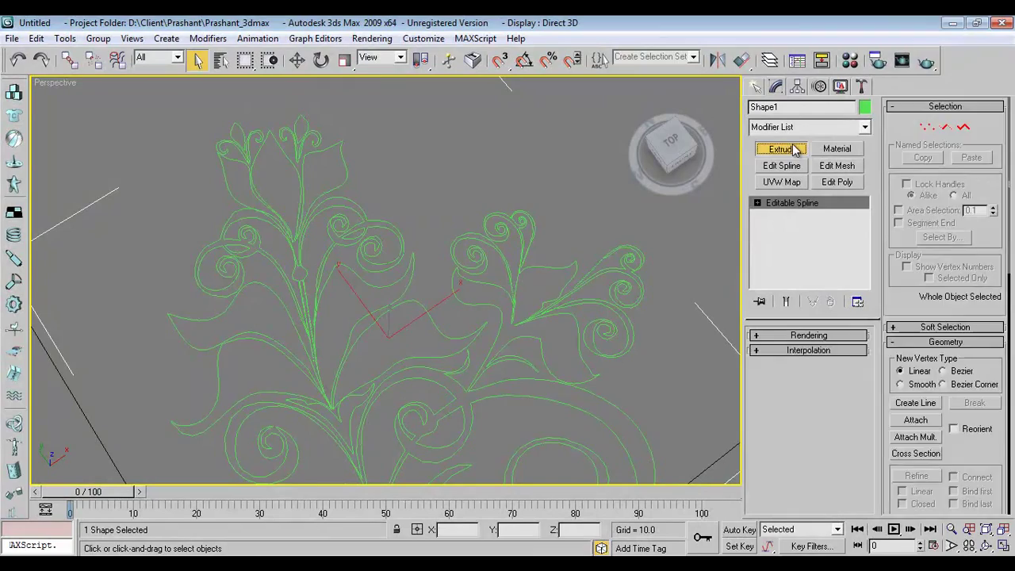
alt+middle_drag(631, 329, 602, 316)
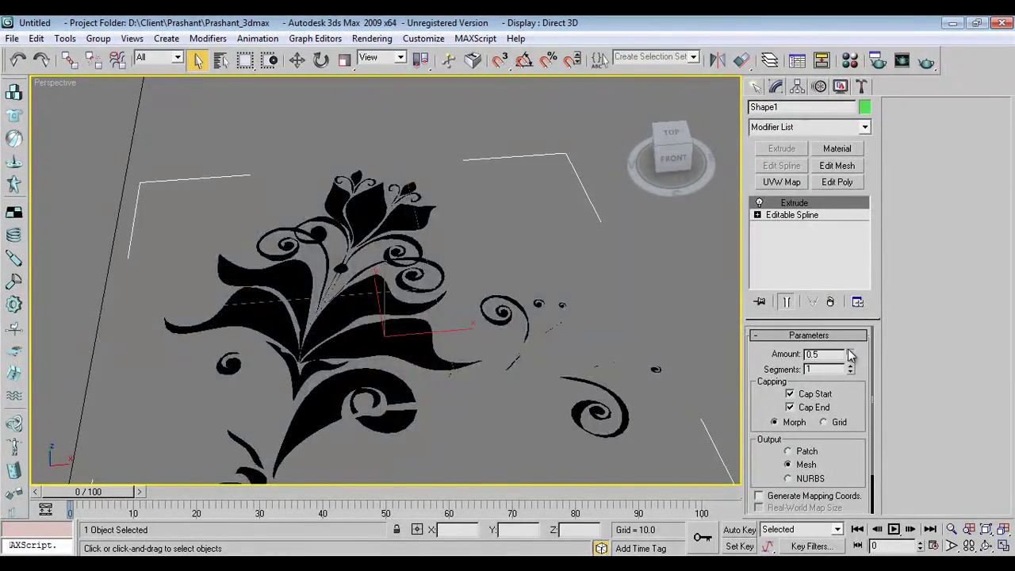
drag(850, 355, 850, 354)
alt+middle_drag(474, 314, 600, 351)
drag(851, 354, 853, 358)
- Inspect the extruded flower's stems from several angles, then reopen its modifier stack
click(756, 87)
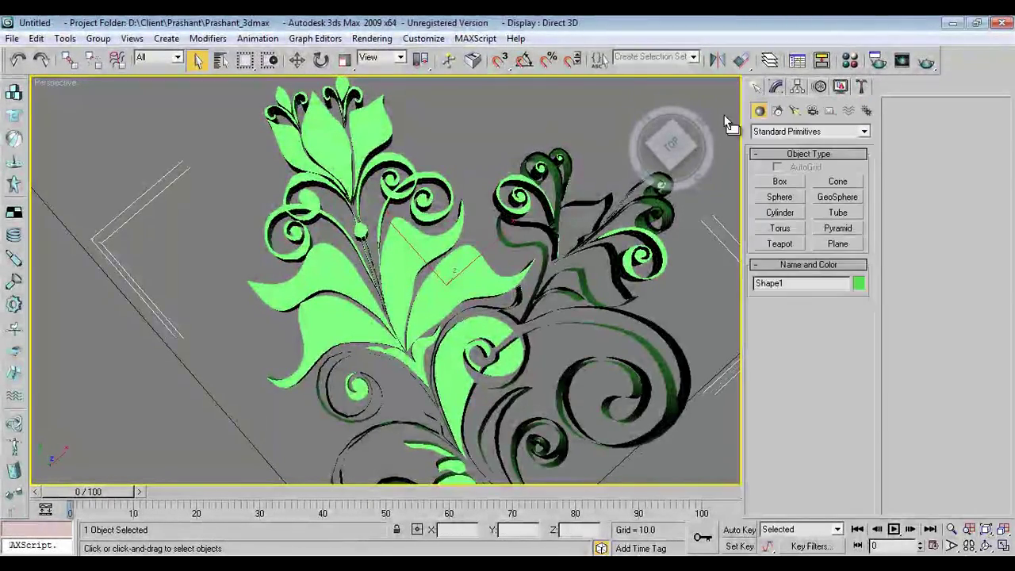
scroll(513, 260, down, 5)
alt+middle_drag(512, 260, 468, 290)
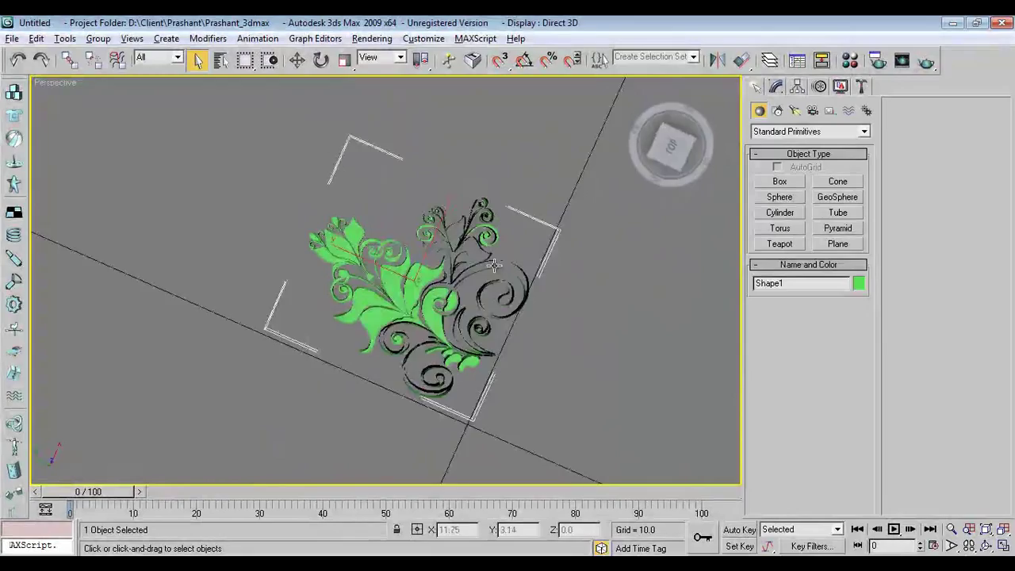
scroll(468, 278, up, 3)
scroll(468, 276, up, 10)
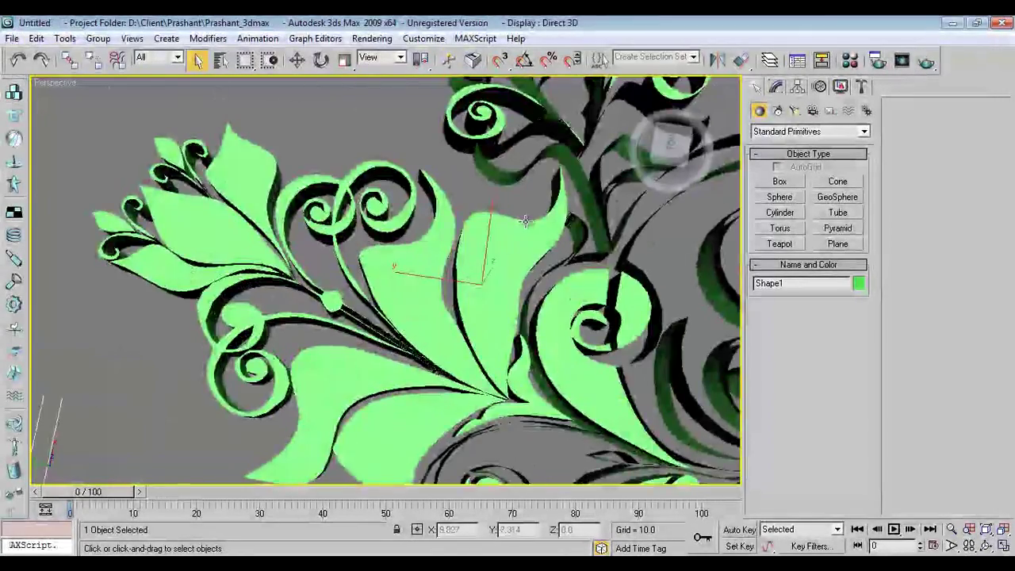
middle_drag(460, 295, 428, 354)
scroll(389, 215, down, 6)
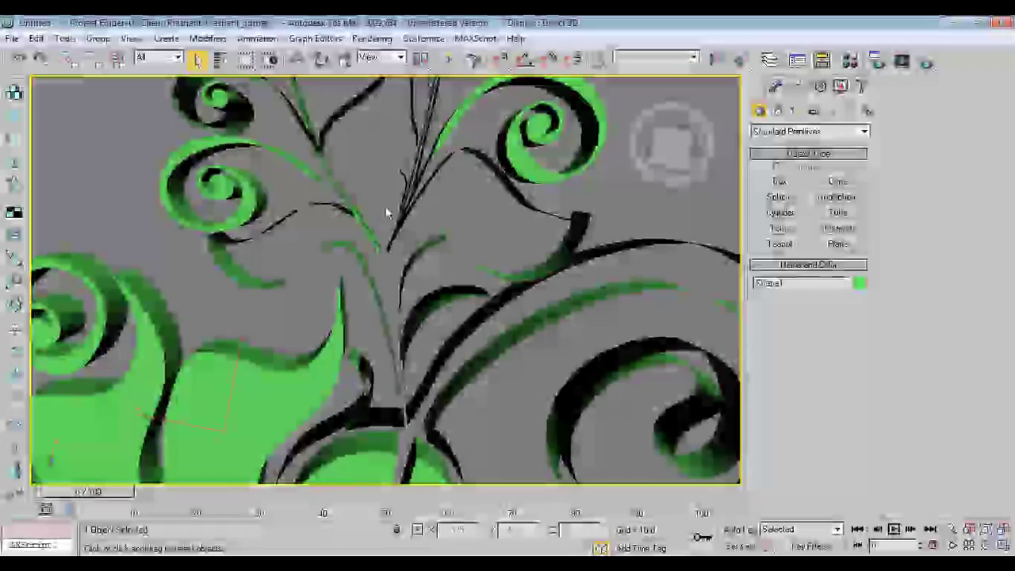
scroll(393, 211, up, 5)
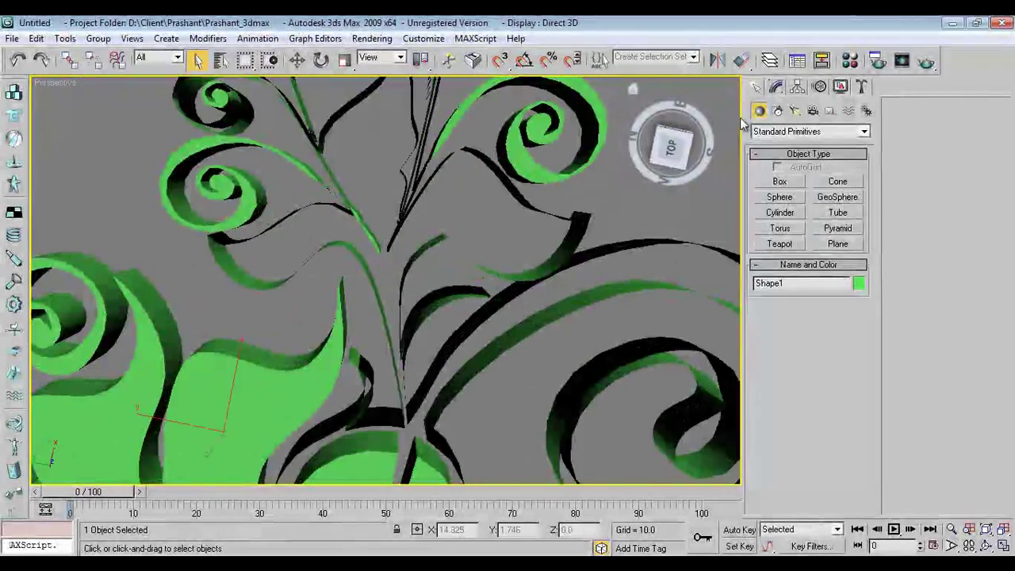
click(777, 87)
- Remove the extrusion and delete the stray closed spline near the flower's stems
click(832, 302)
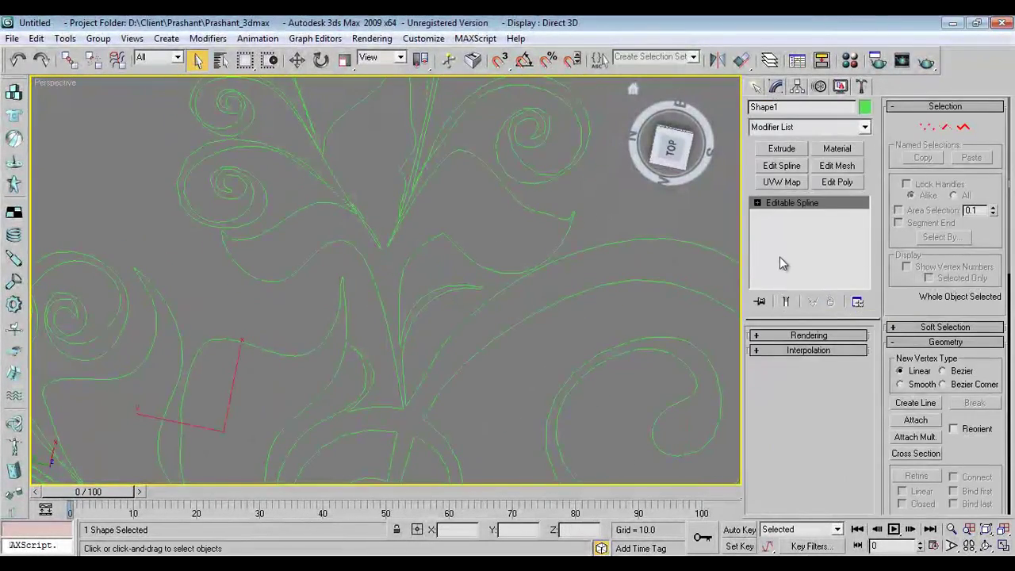
click(758, 203)
click(785, 215)
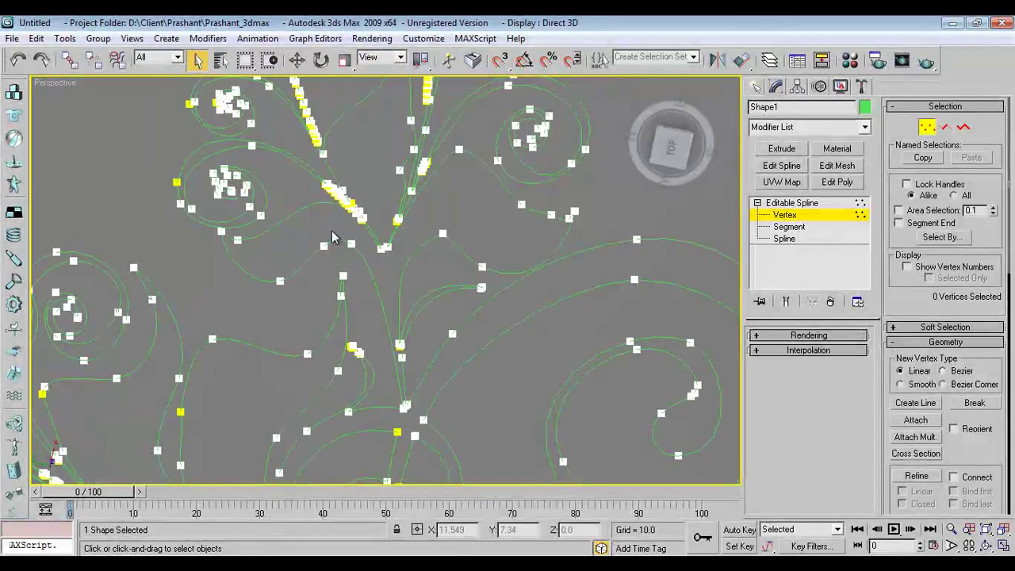
scroll(389, 245, up, 5)
scroll(436, 277, down, 2)
middle_drag(432, 213, 458, 339)
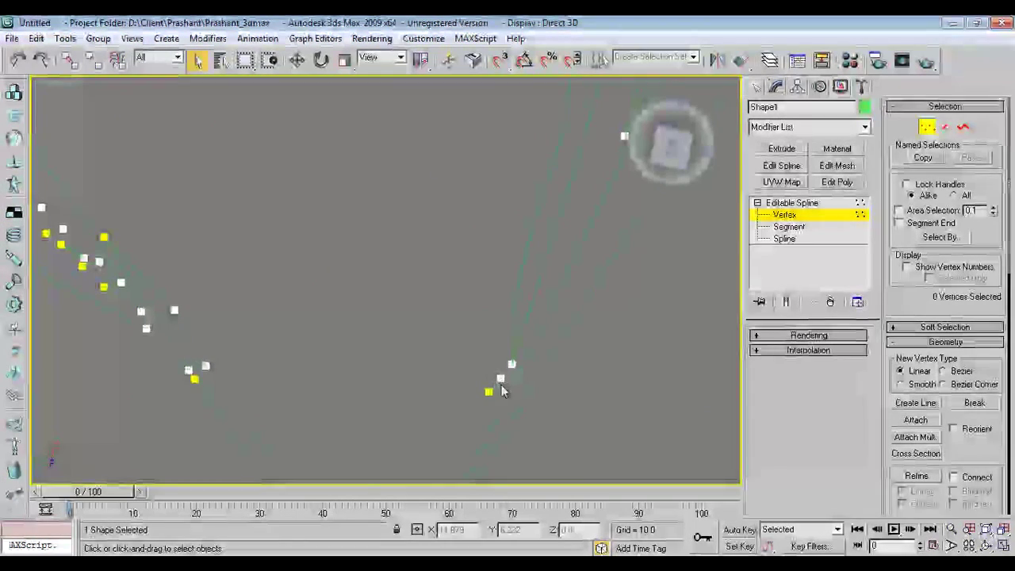
click(784, 239)
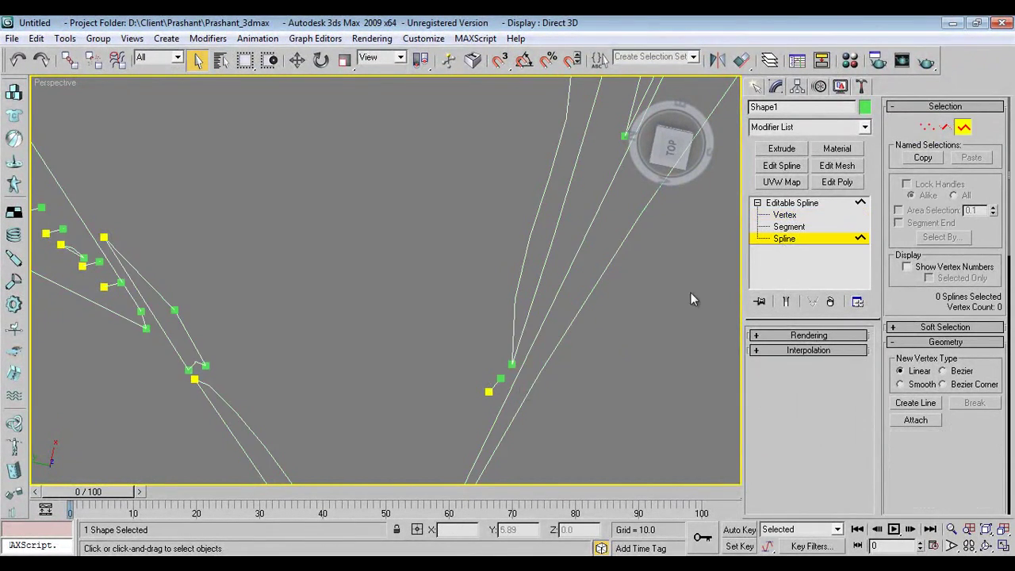
click(489, 389)
key(Delete)
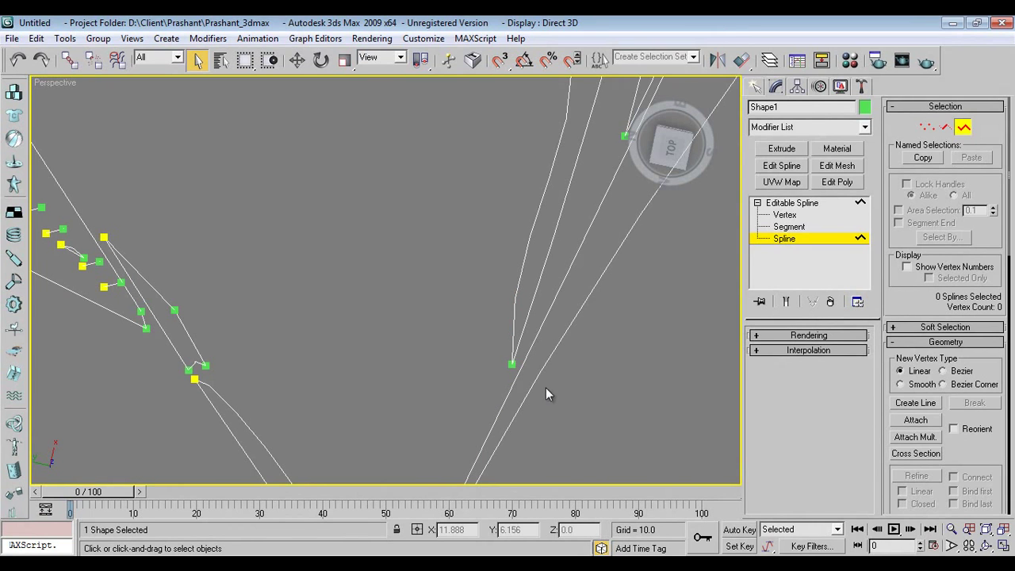
scroll(277, 352, up, 5)
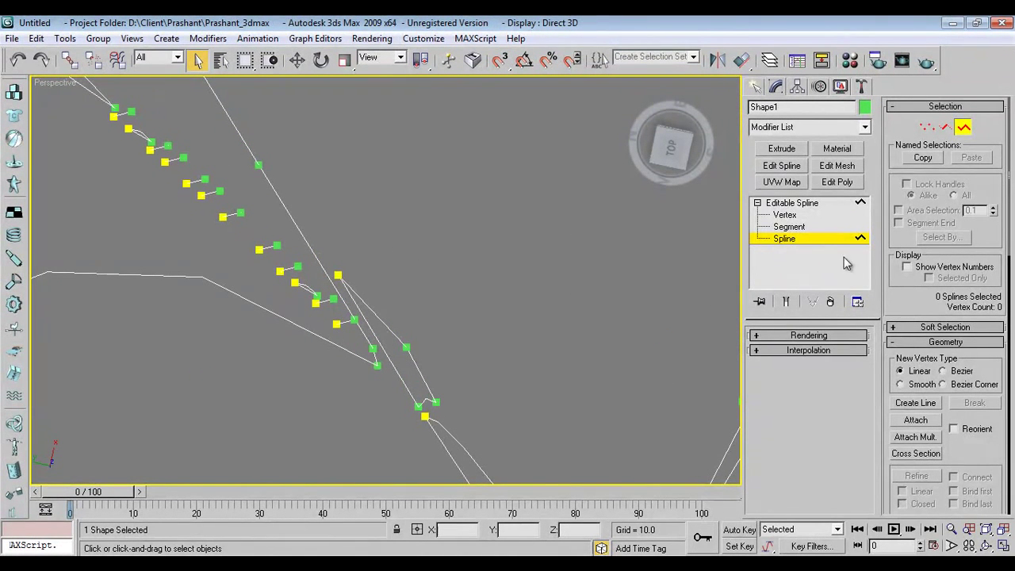
- Select the vertex where the stem lines meet and try welding it
key(1)
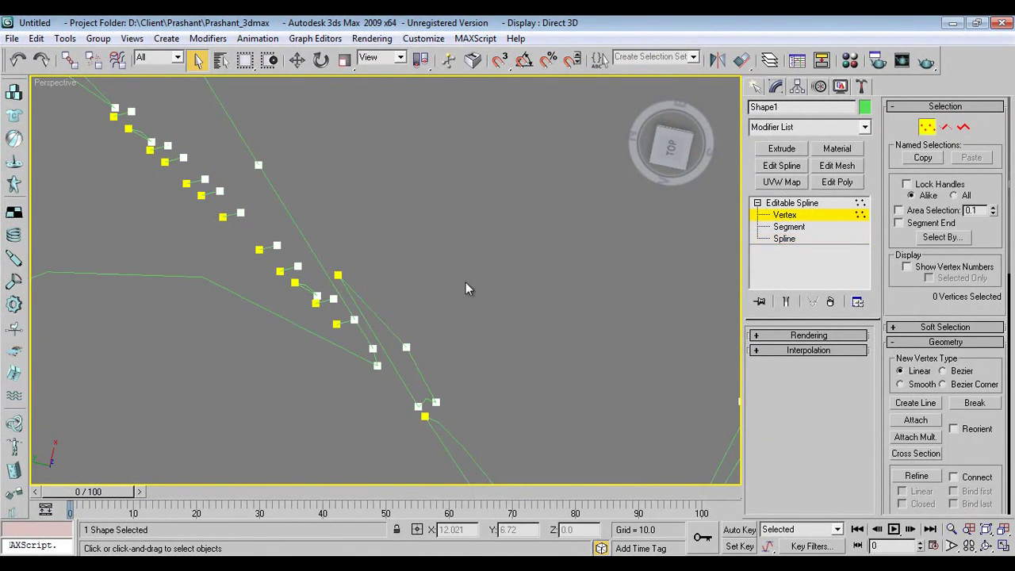
click(339, 273)
scroll(982, 445, down, 5)
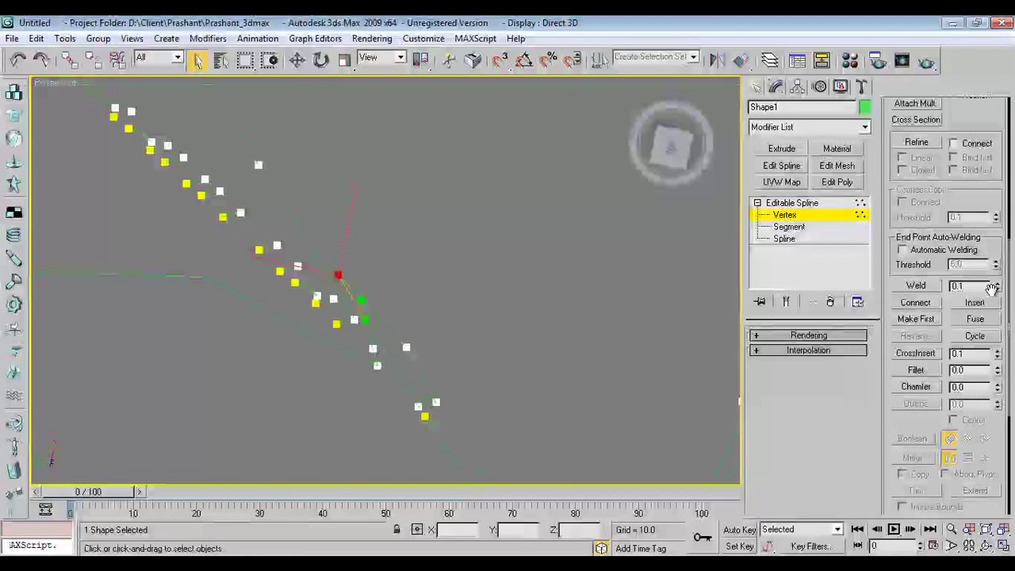
click(932, 286)
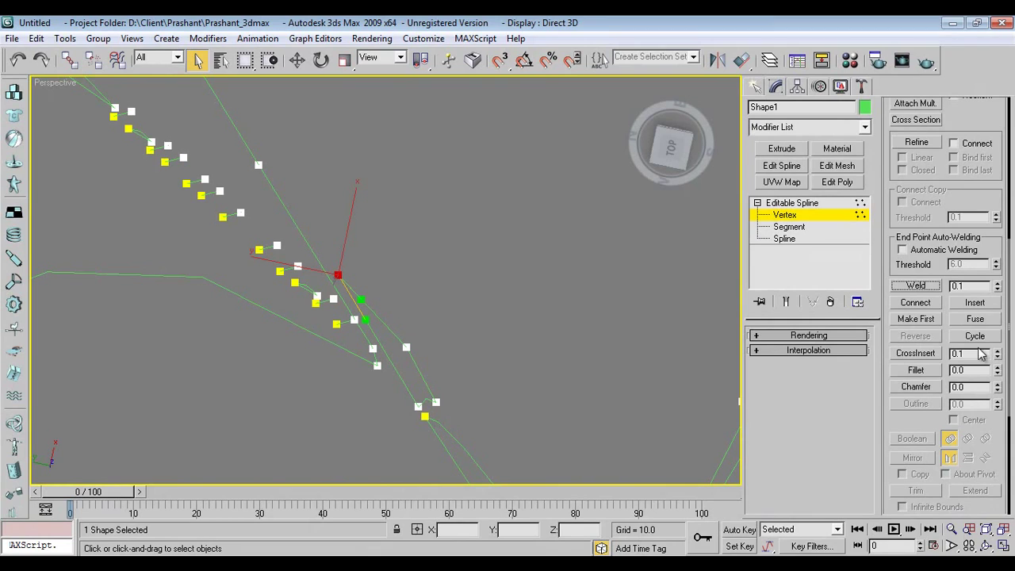
click(919, 289)
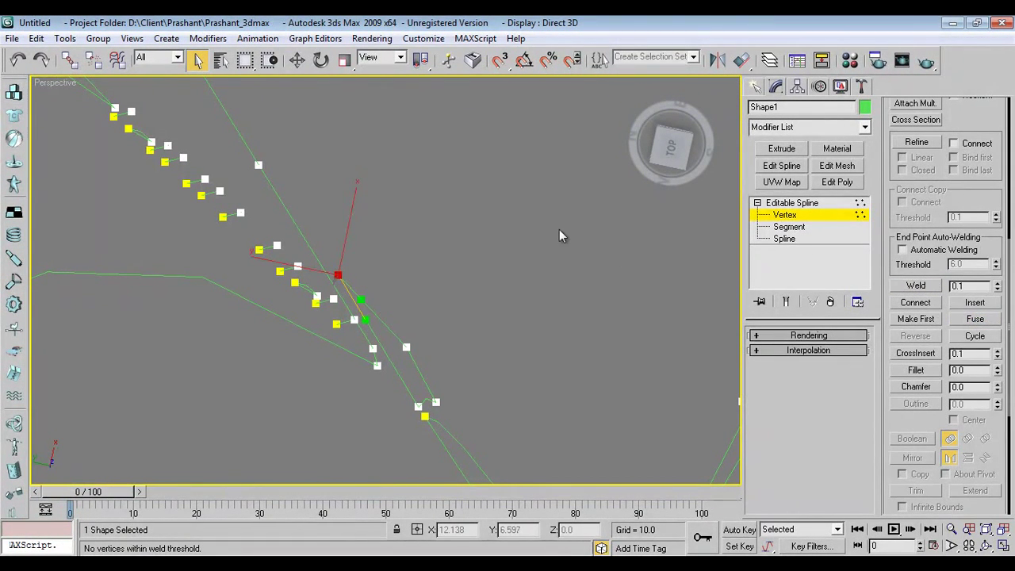
click(542, 248)
- Leave sub-object mode and re-extrude the cleaned floral outline at Amount 1.0
scroll(357, 248, down, 10)
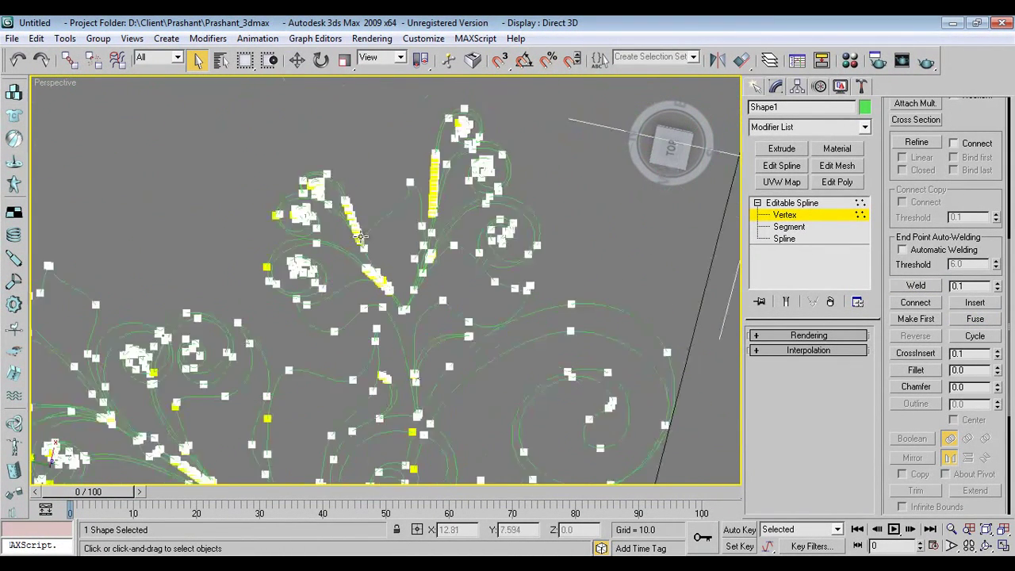
click(791, 203)
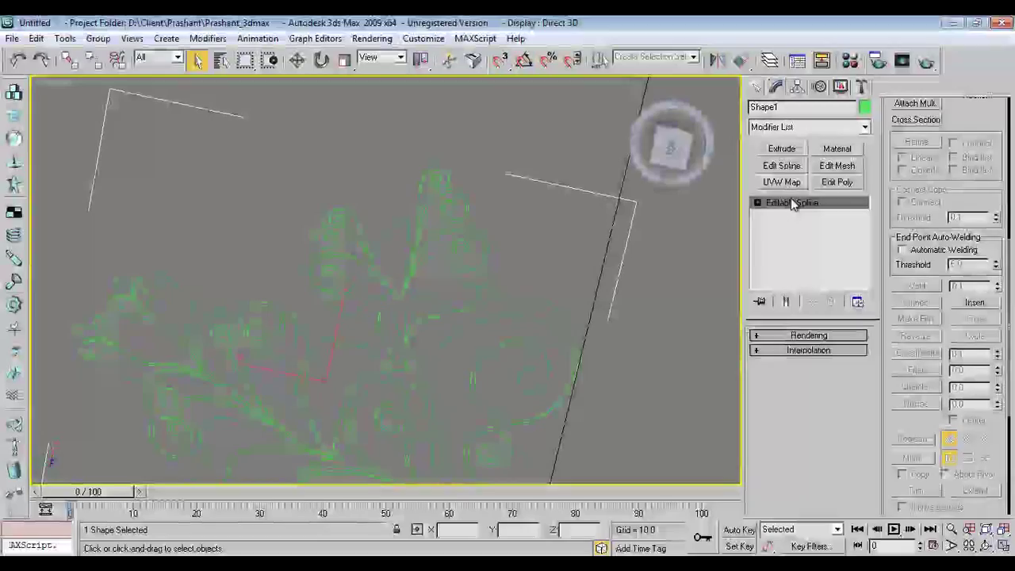
click(781, 150)
scroll(556, 224, down, 2)
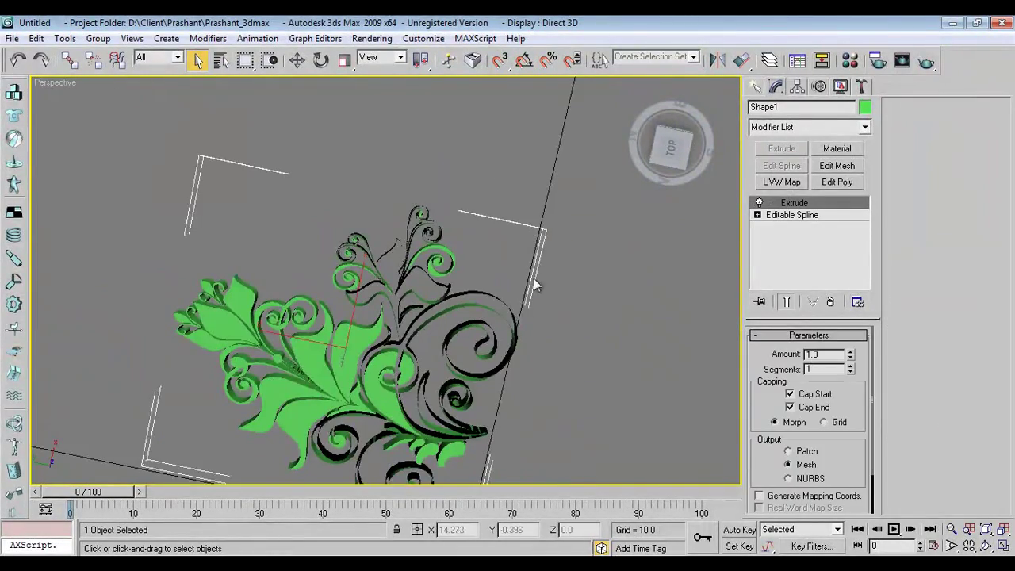
mouse_move(506, 323)
alt+middle_down()
mouse_move(514, 311)
mouse_move(504, 275)
mouse_move(502, 312)
alt+middle_up()
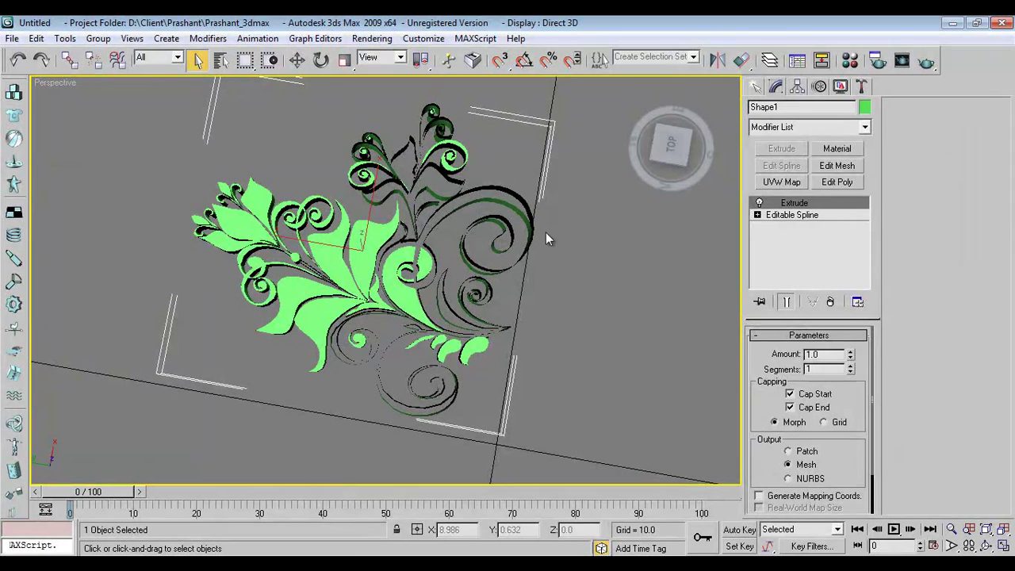
- Draw a Section plane over the flower in Top view to capture its outline
click(755, 87)
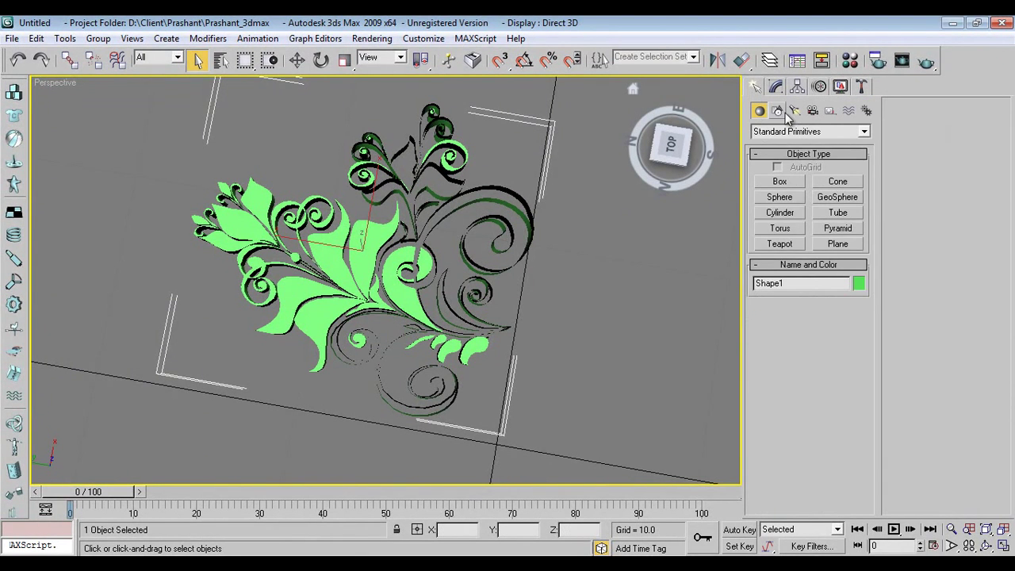
click(778, 111)
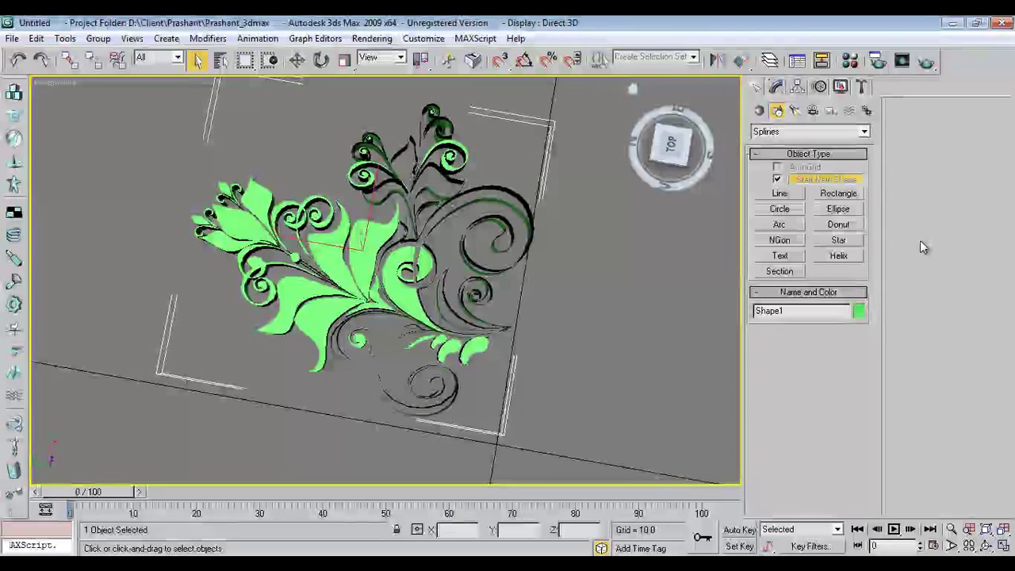
click(779, 272)
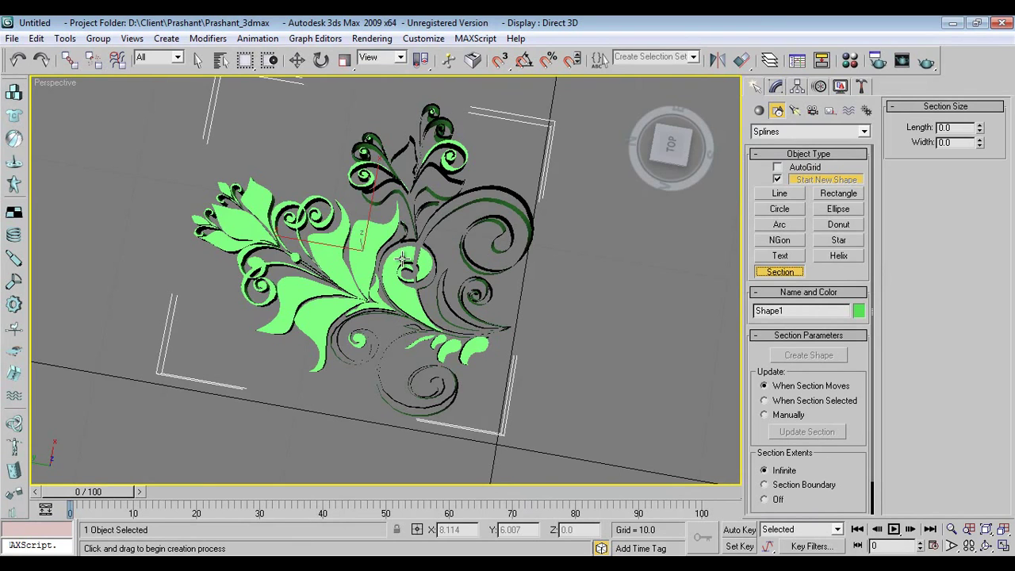
key(t)
scroll(378, 249, down, 5)
drag(294, 171, 454, 388)
key(p)
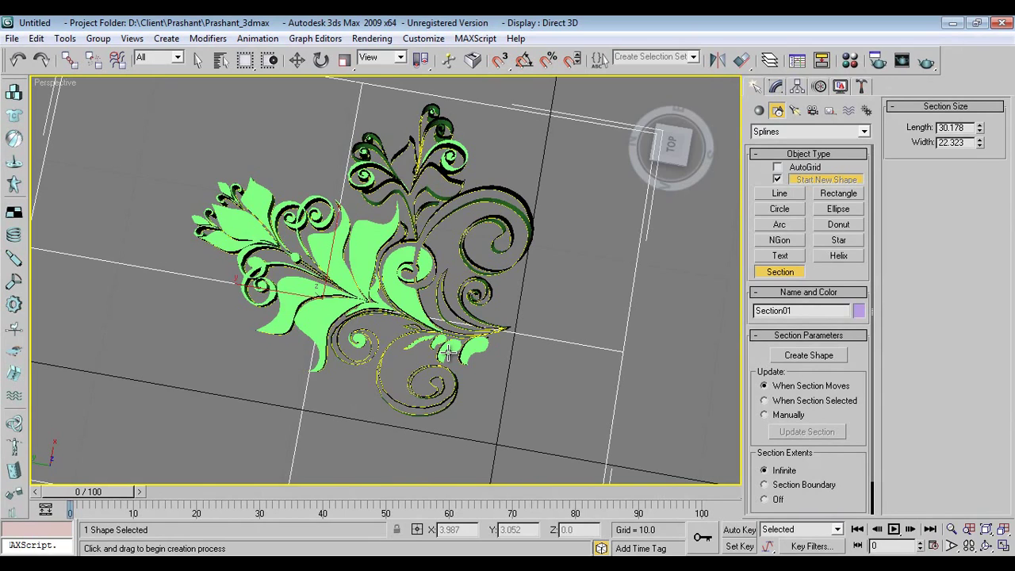
- Delete the section plane and the green extruded Shape1, leaving the 555555 spline
key(l)
key(w)
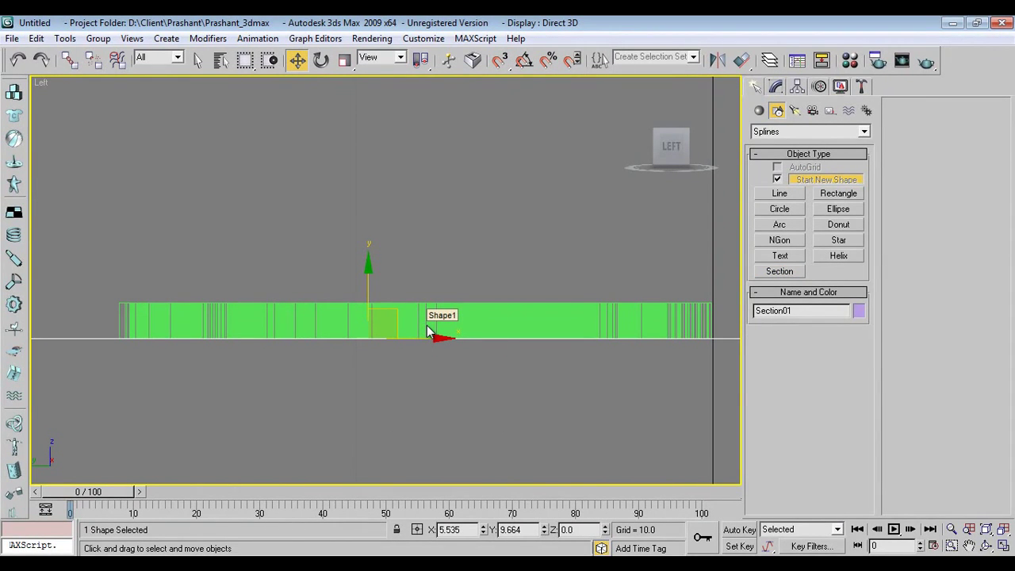
key(p)
key(ctrl+r)
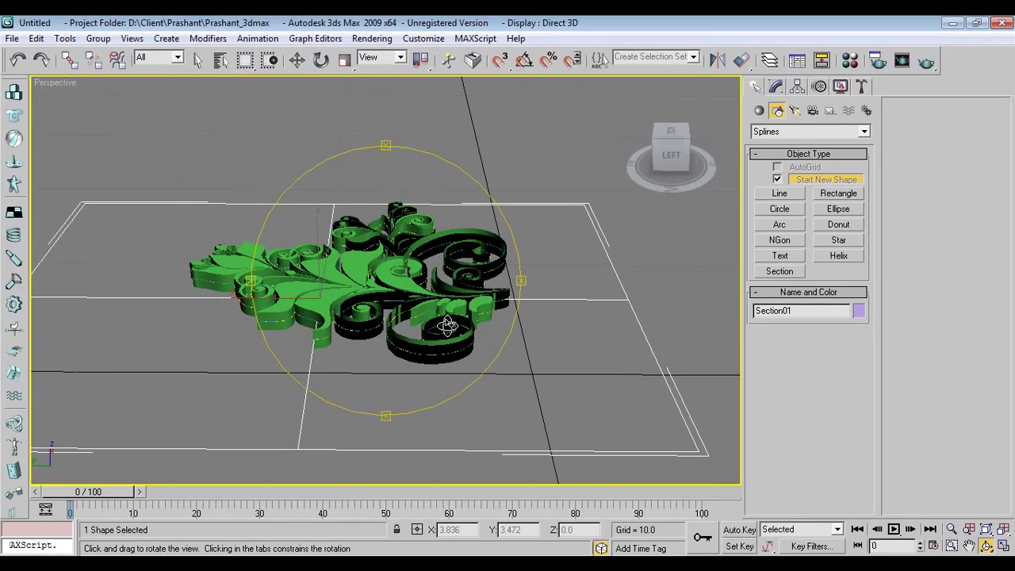
drag(439, 328, 388, 318)
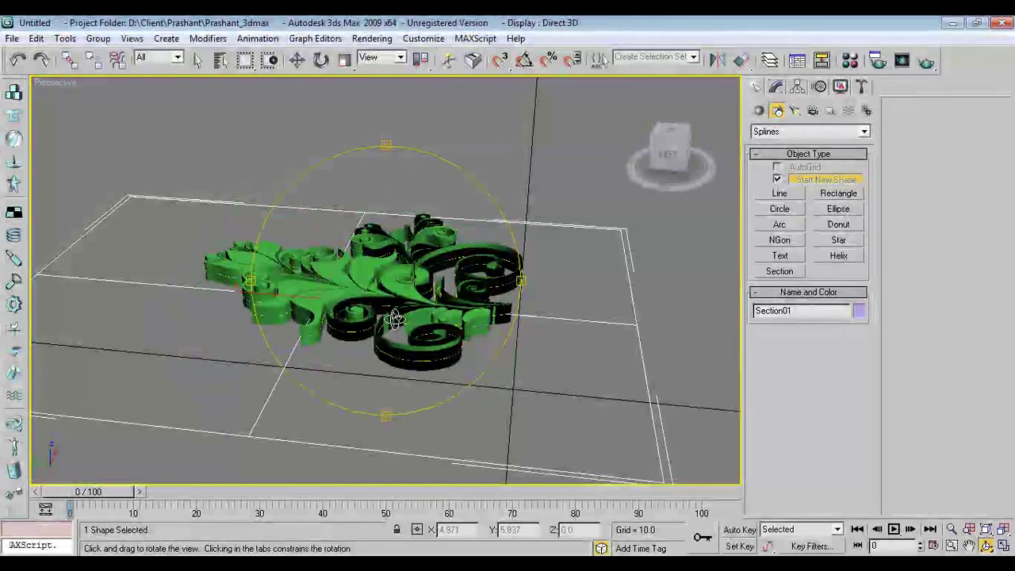
key(w)
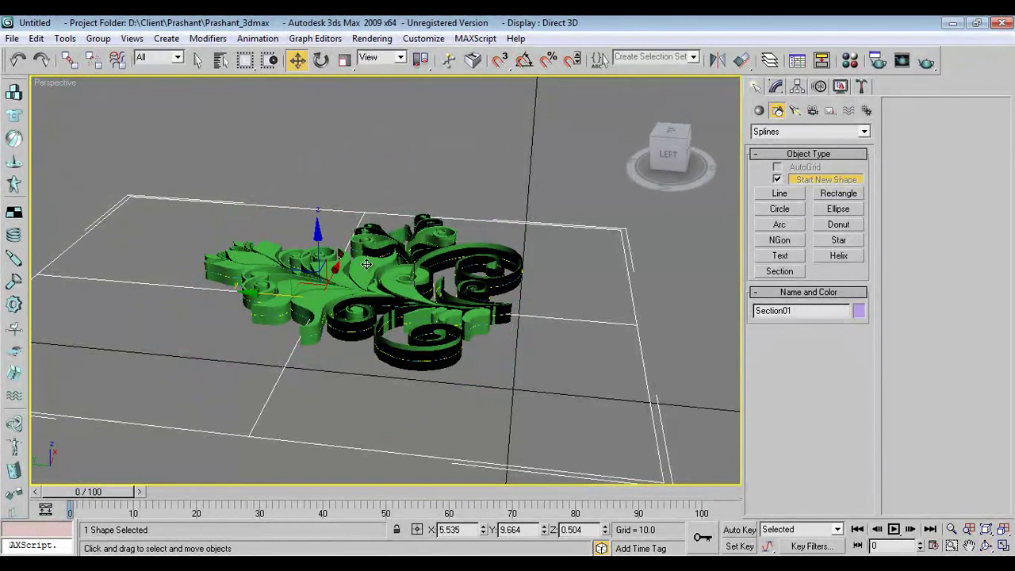
key(Delete)
click(375, 300)
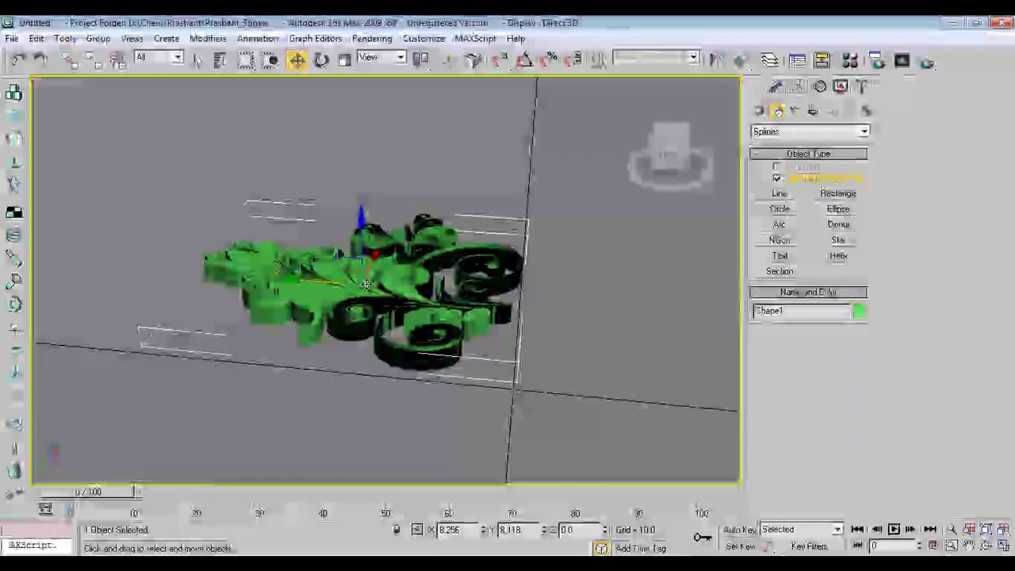
key(Delete)
- Extrude the cyan 555555 outline into a solid ornament at Amount 1.0
click(376, 321)
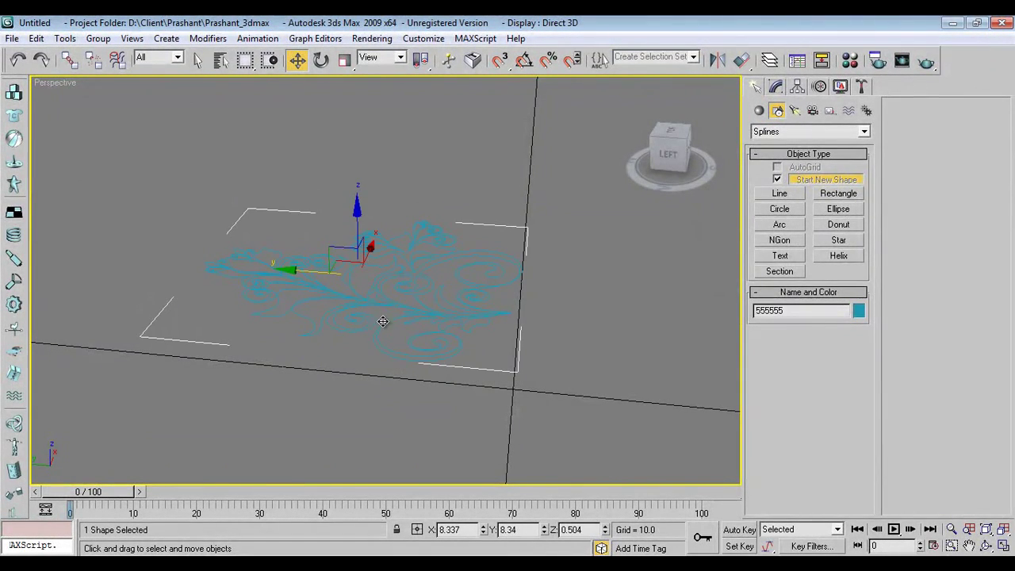
click(776, 86)
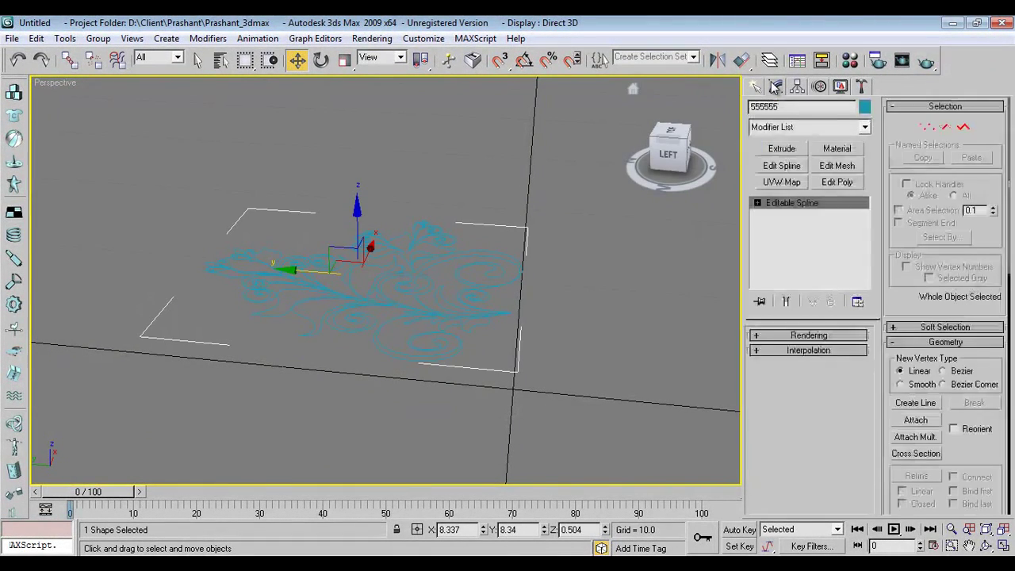
click(782, 150)
alt+middle_drag(602, 254, 362, 339)
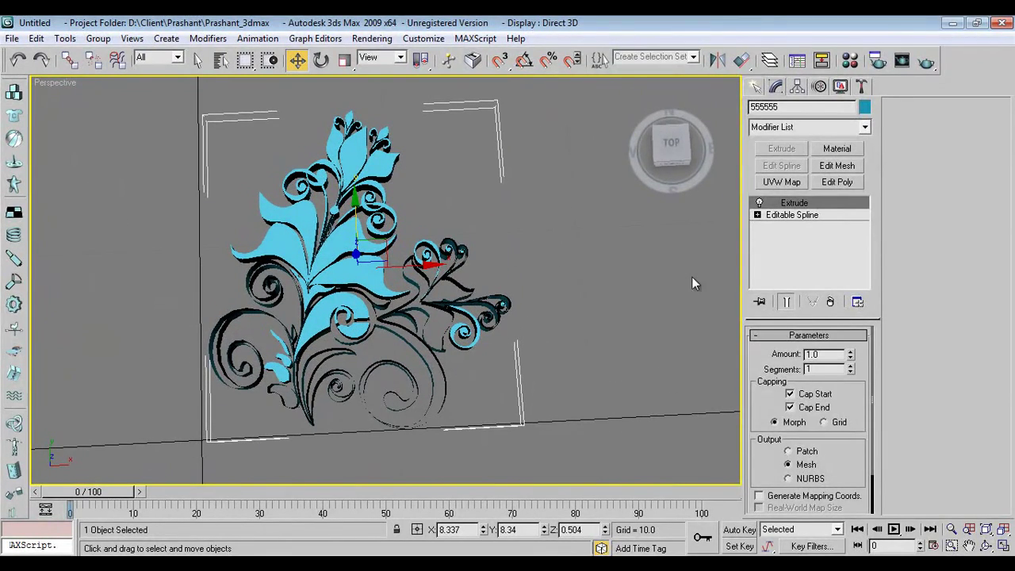
- With Angle and Percent Snap on, rotate the ornament 90° about X and view from Front
click(754, 89)
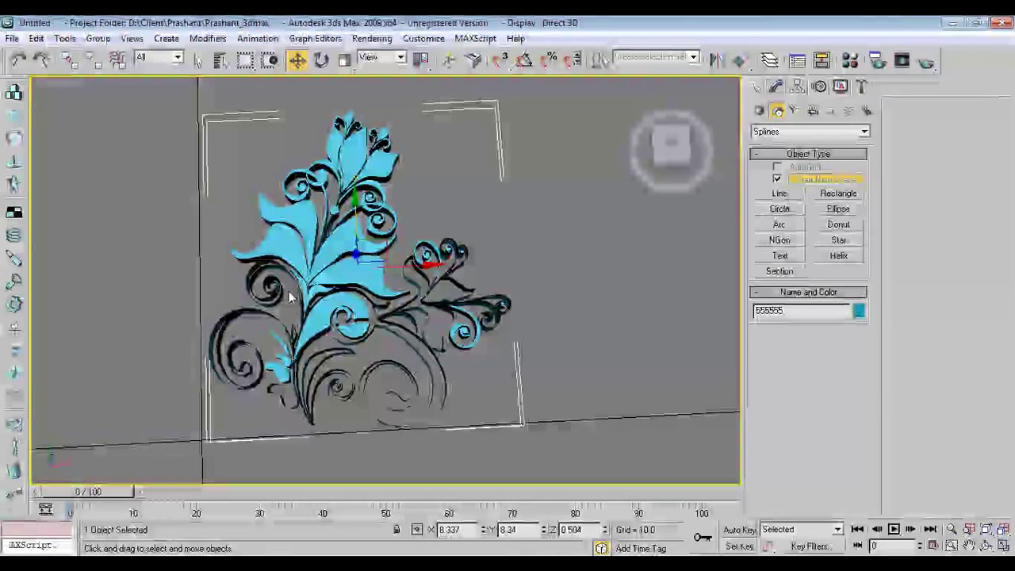
key(e)
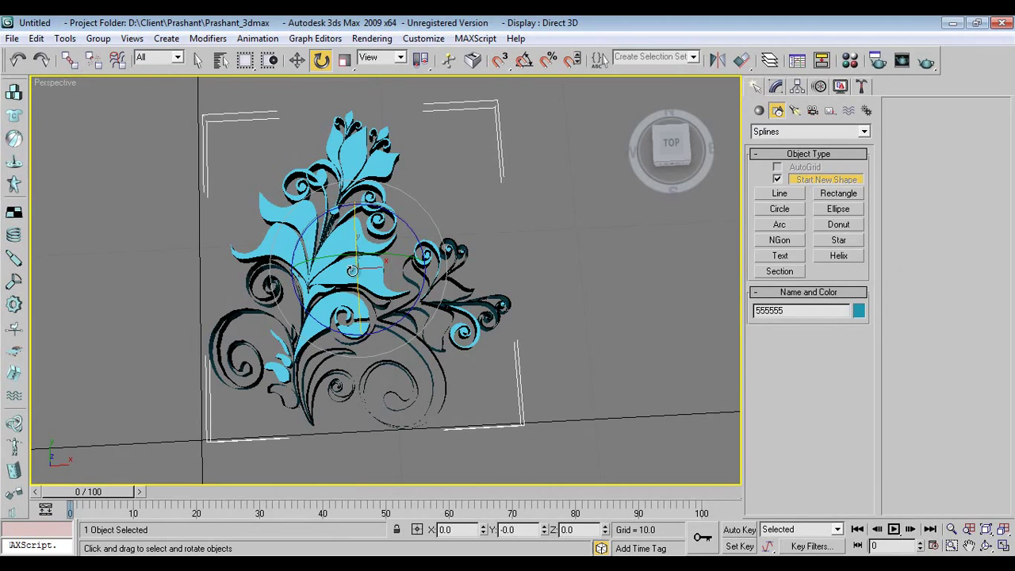
click(524, 60)
click(549, 60)
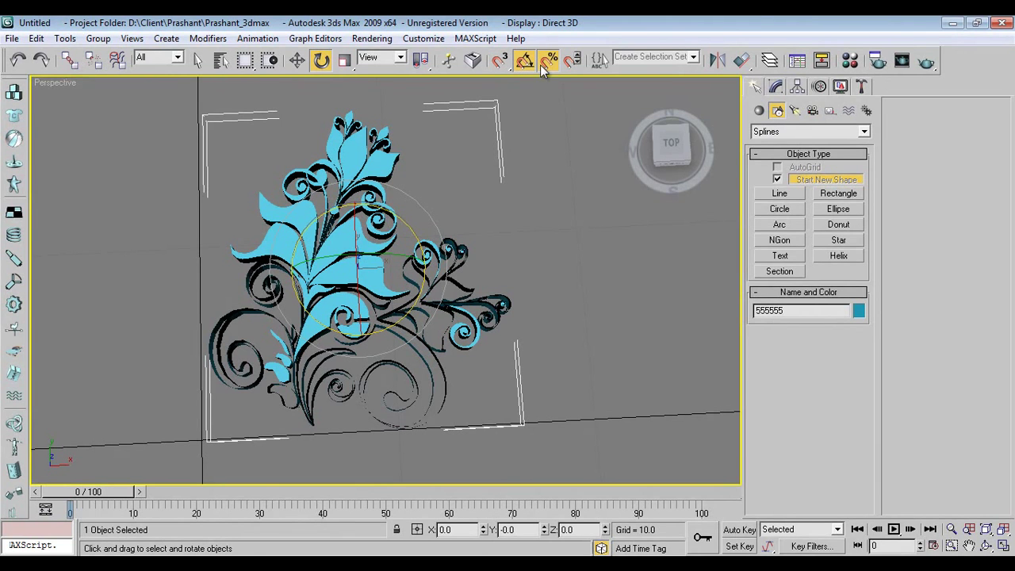
drag(361, 238, 363, 292)
key(f)
scroll(413, 294, down, 10)
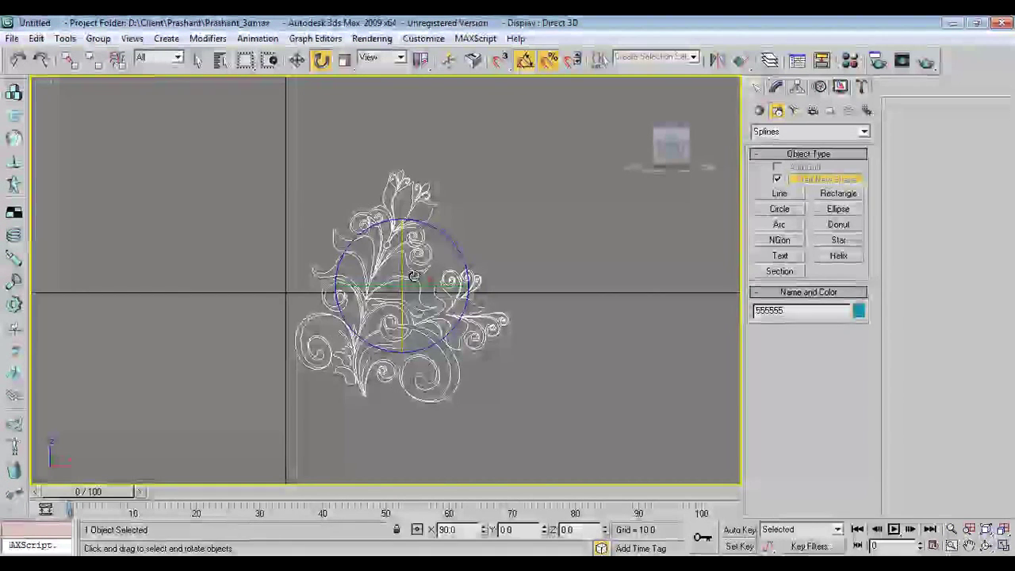
- Shift-move the ornament to the right along X, cloning it as an Instance
right_click(445, 303)
click(458, 315)
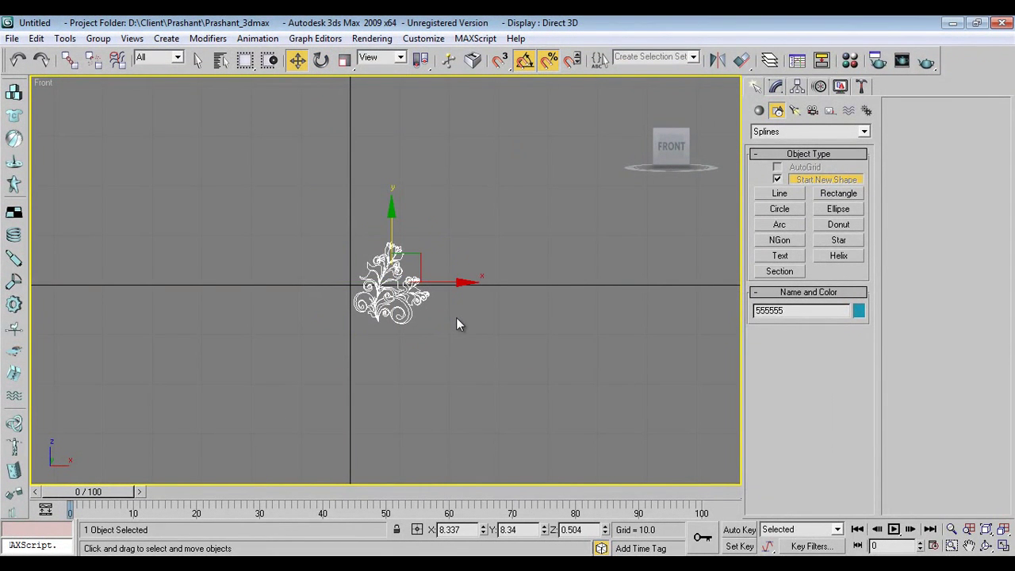
shift+drag(455, 283, 520, 301)
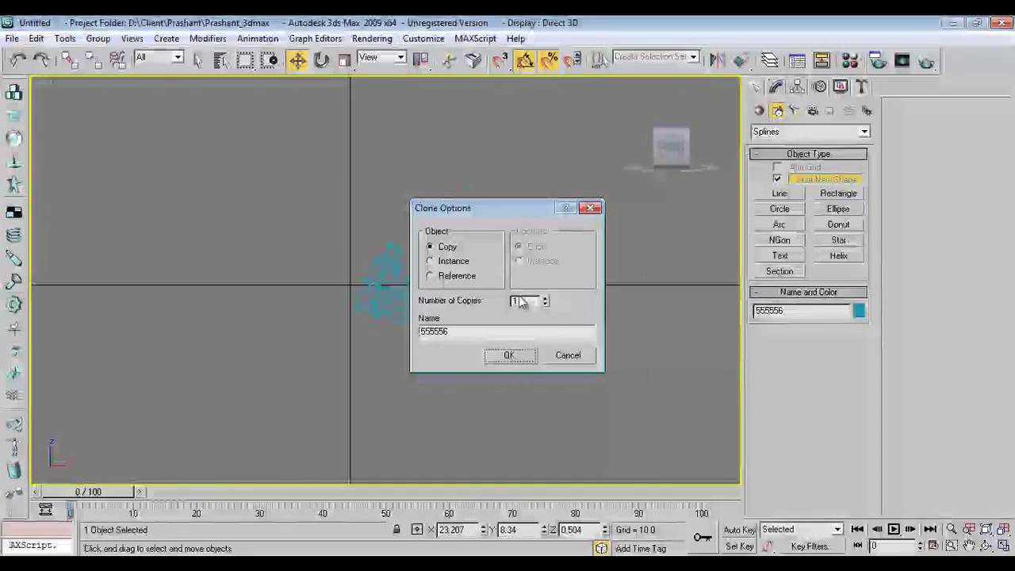
click(431, 262)
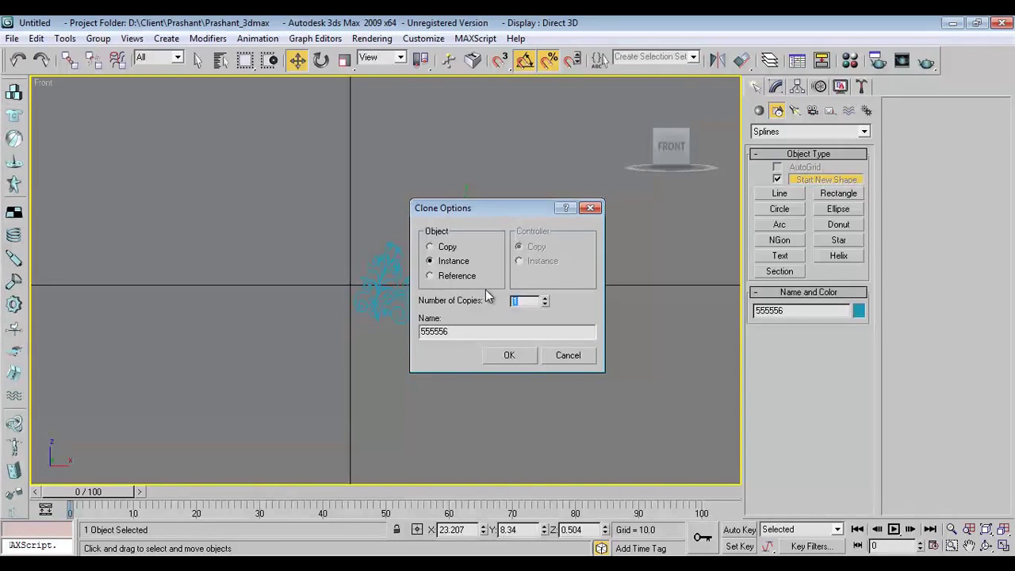
- Set 10 instanced copies for the ornament row and confirm
text(0)
click(520, 353)
scroll(533, 360, down, 2)
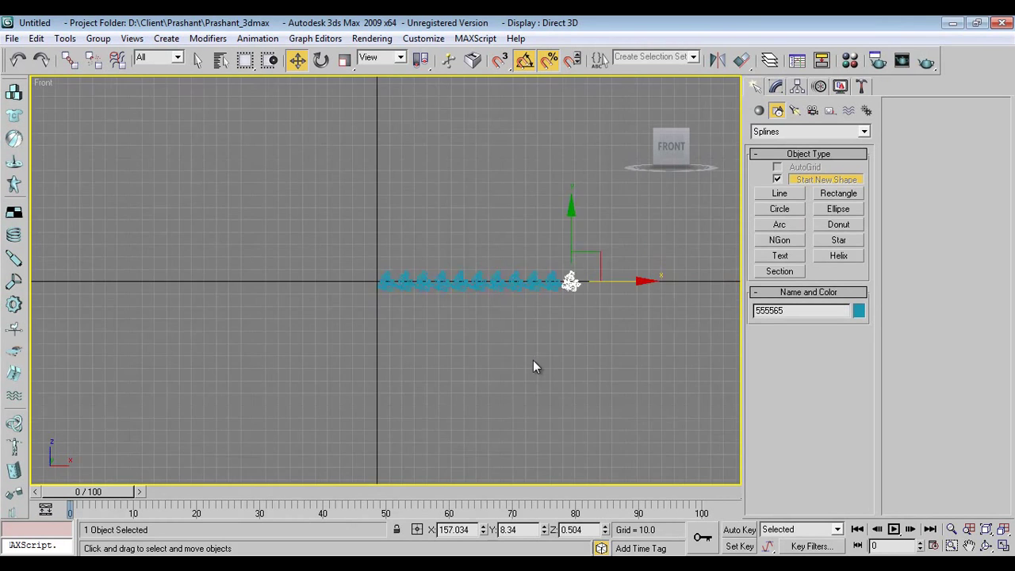
scroll(319, 321, down, 1)
- Select the 11-ornament row and Shift-drag it upward into instanced row copies
drag(556, 339, 557, 339)
scroll(492, 271, up, 2)
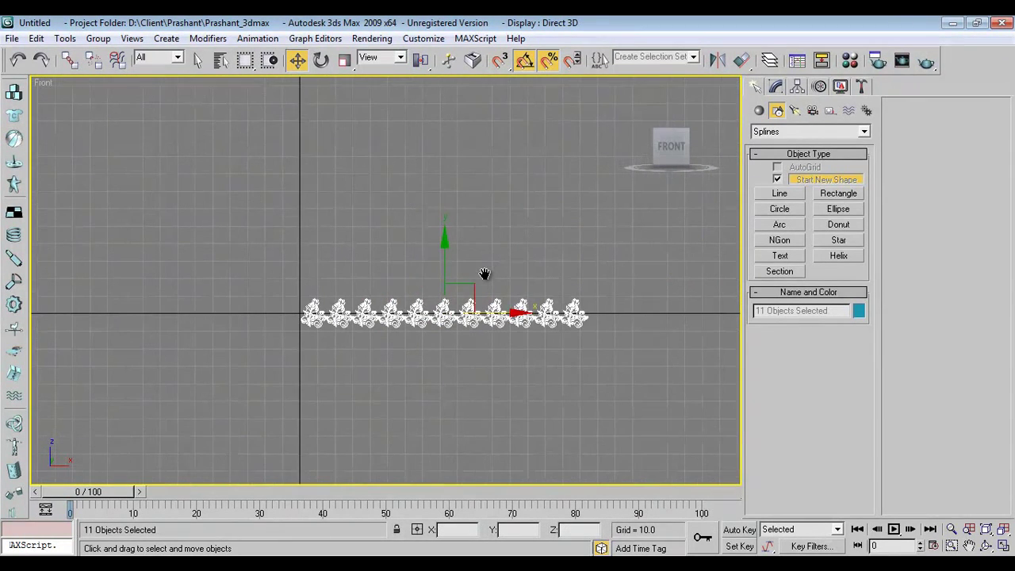
shift+drag(439, 283, 441, 254)
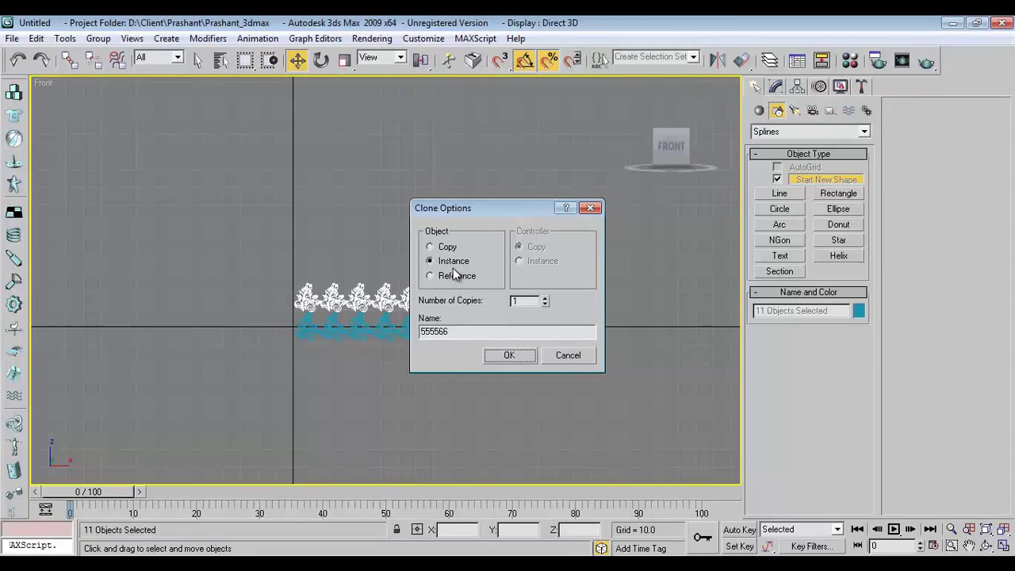
double_click(527, 300)
click(510, 355)
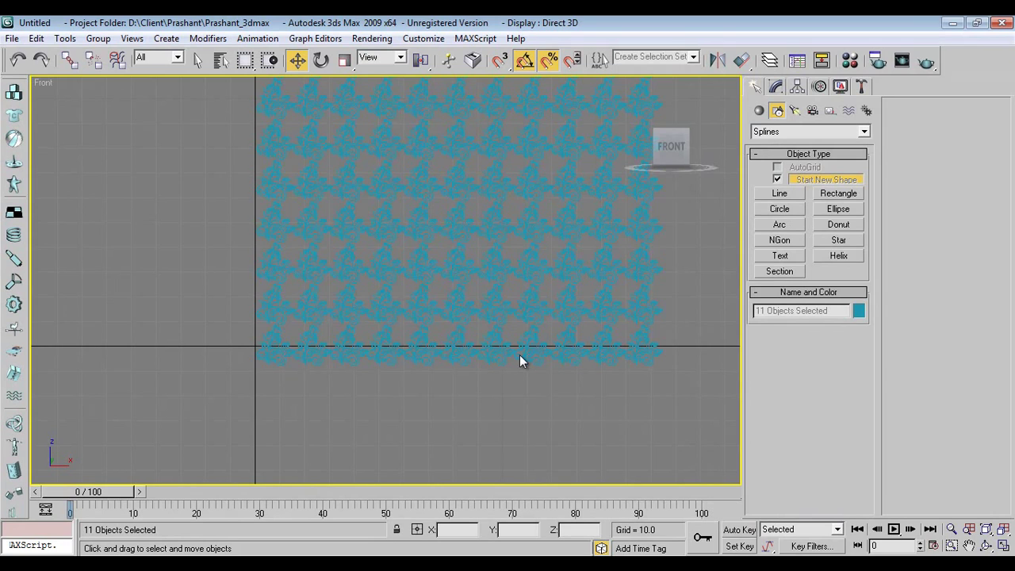
- Switch to Perspective, zoom extents, and orbit to a low angle on the ornament grid
key(p)
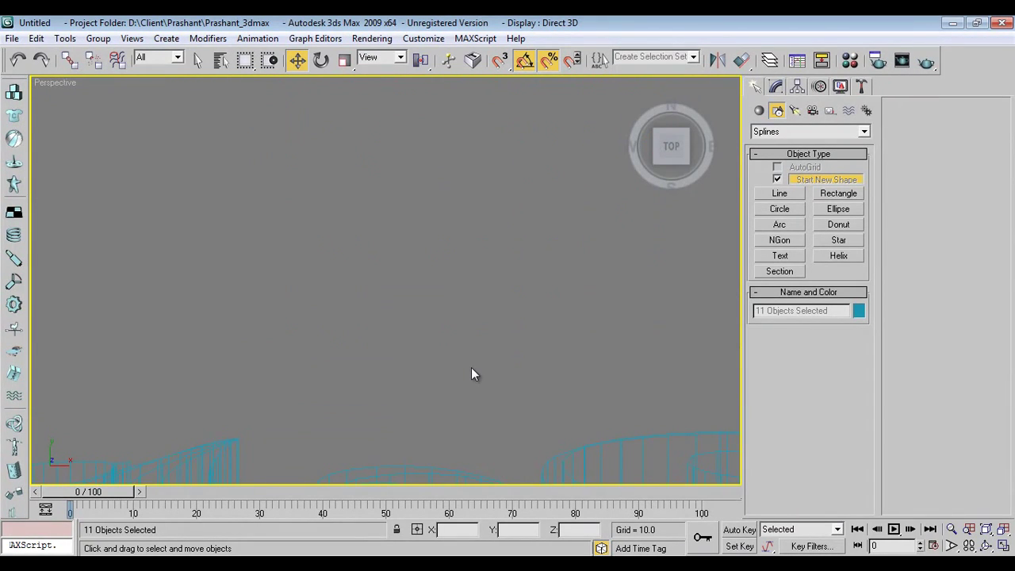
key(z)
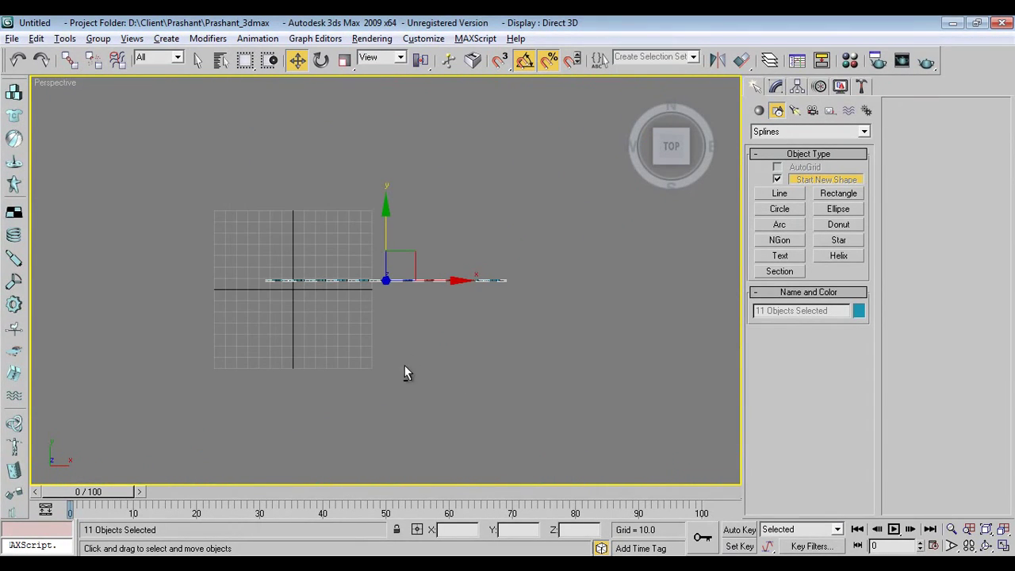
alt+middle_drag(406, 373, 427, 286)
scroll(428, 289, up, 5)
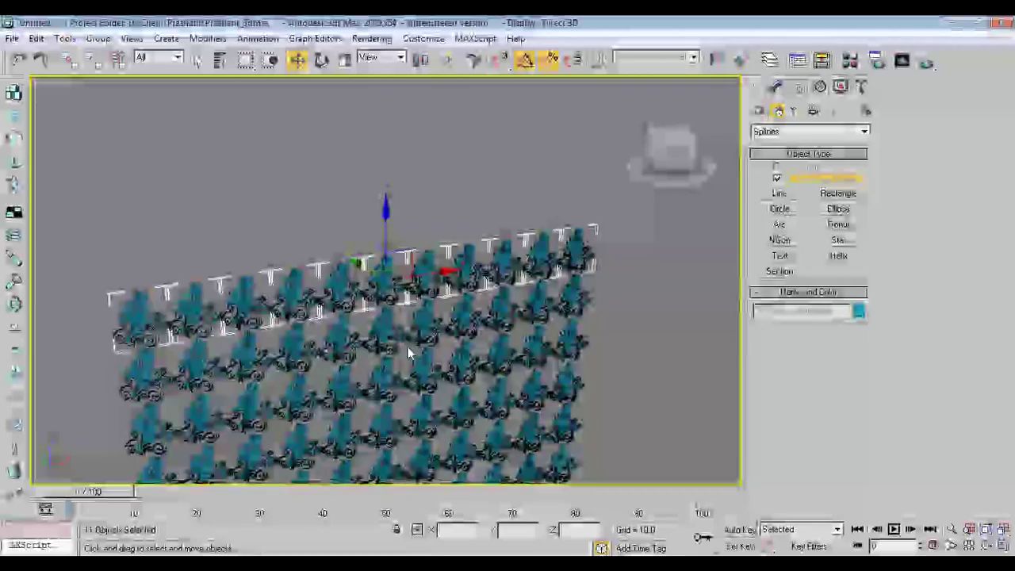
scroll(442, 329, up, 8)
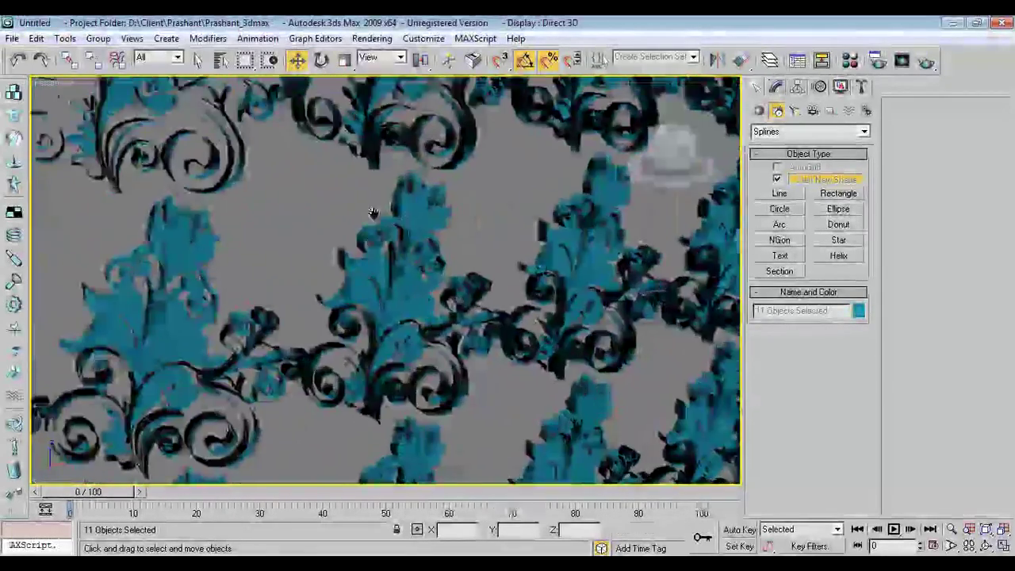
alt+middle_drag(373, 213, 428, 309)
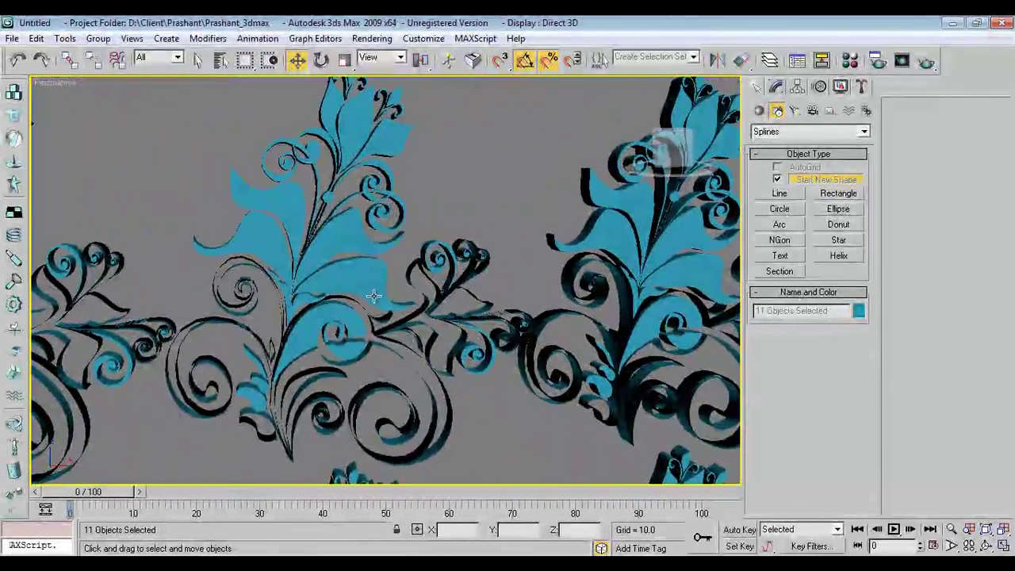
scroll(392, 333, up, 3)
scroll(393, 334, down, 8)
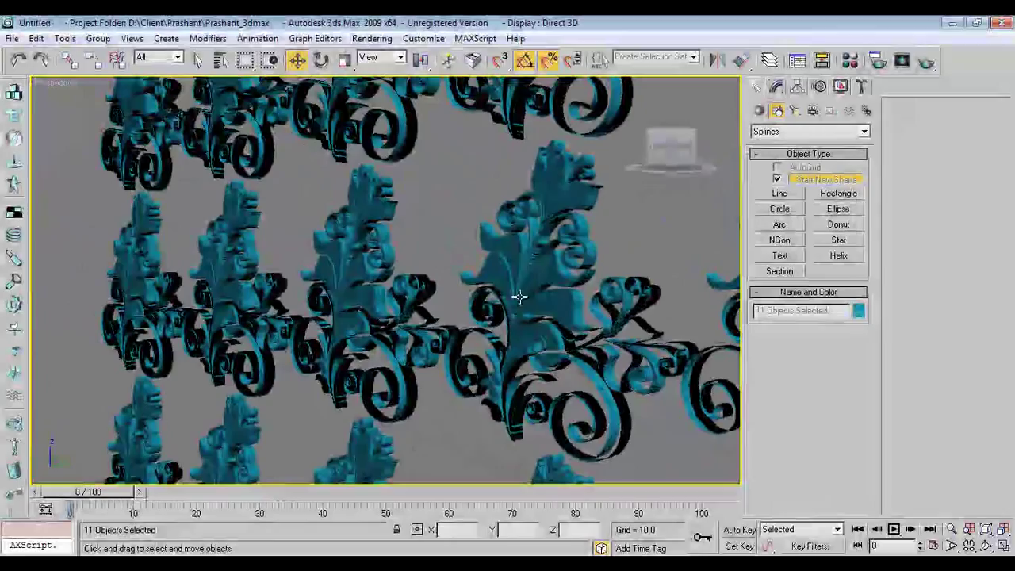
click(532, 272)
- Orbit and zoom around the ornaments, viewing them close-up, front-on and with rows horizontal
mouse_move(532, 272)
alt+middle_down()
mouse_move(442, 355)
mouse_move(363, 350)
mouse_move(514, 266)
alt+middle_up()
scroll(443, 354, down, 4)
scroll(514, 266, up, 4)
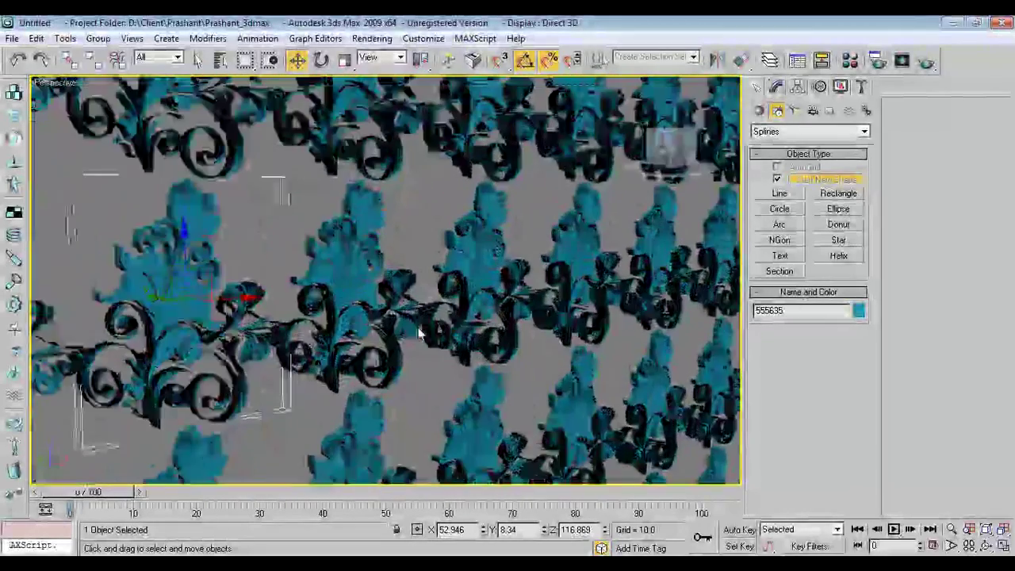
scroll(514, 266, up, 3)
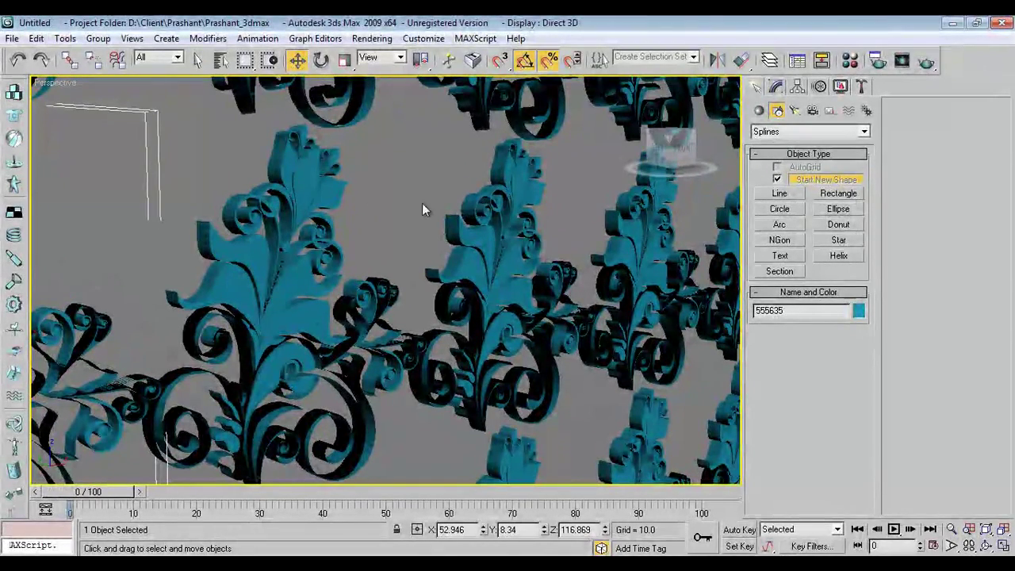
alt+middle_drag(291, 186, 385, 209)
scroll(366, 271, up, 4)
alt+middle_drag(366, 271, 428, 241)
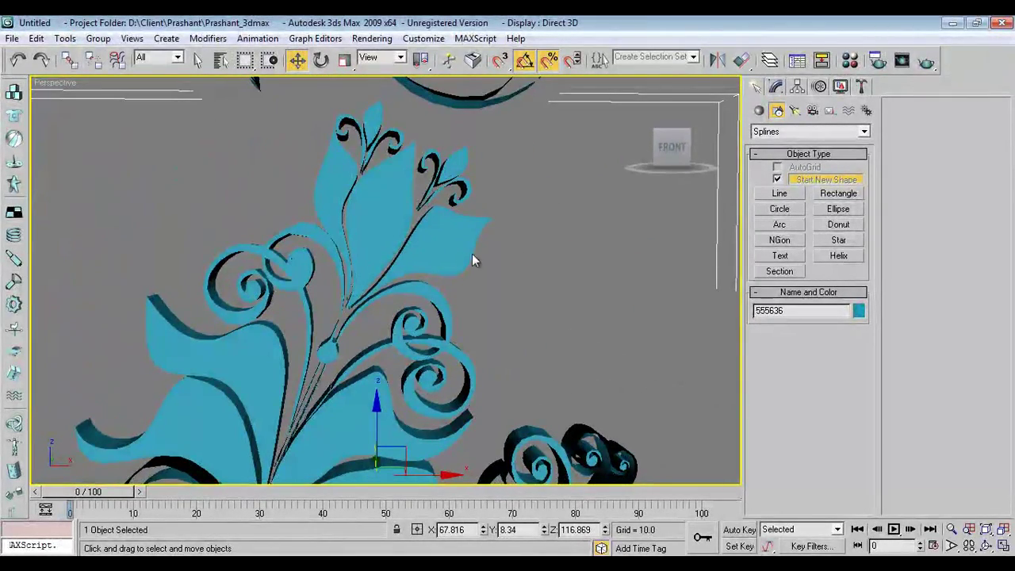
scroll(371, 319, down, 8)
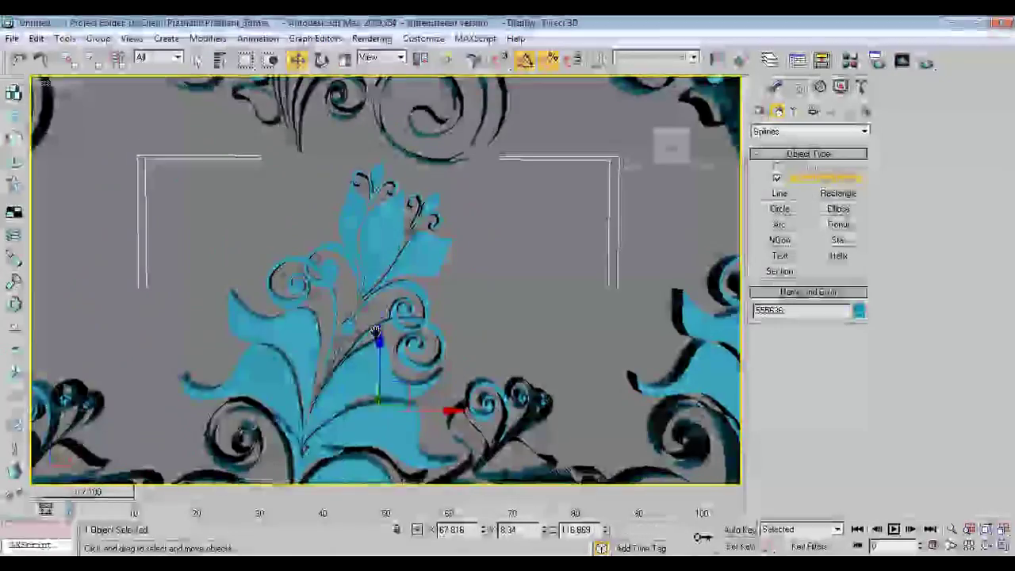
scroll(401, 278, down, 2)
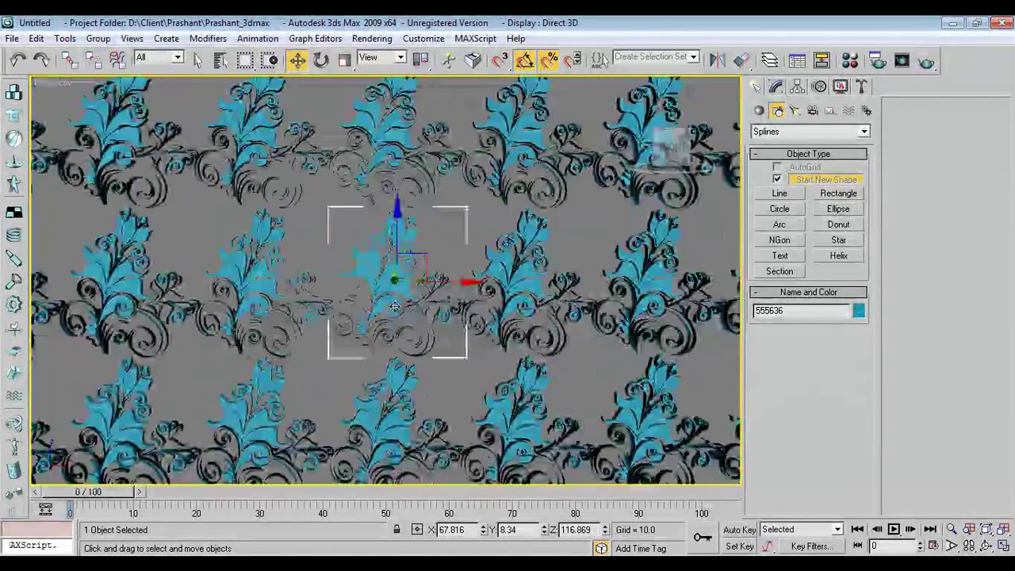
alt+middle_drag(402, 277, 425, 218)
scroll(418, 318, down, 4)
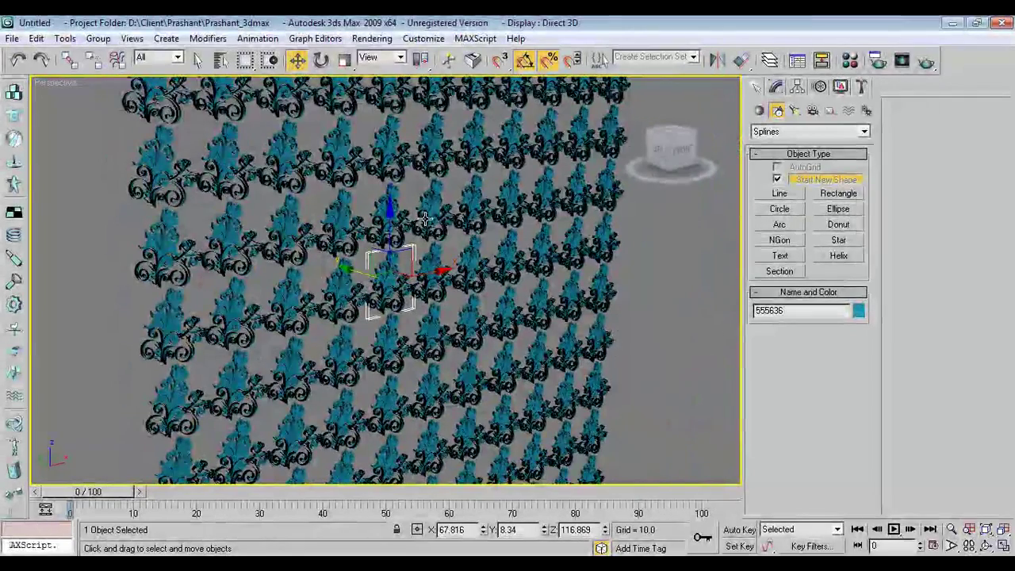
alt+middle_drag(493, 238, 420, 283)
scroll(436, 333, down, 6)
scroll(408, 255, up, 5)
scroll(419, 283, up, 3)
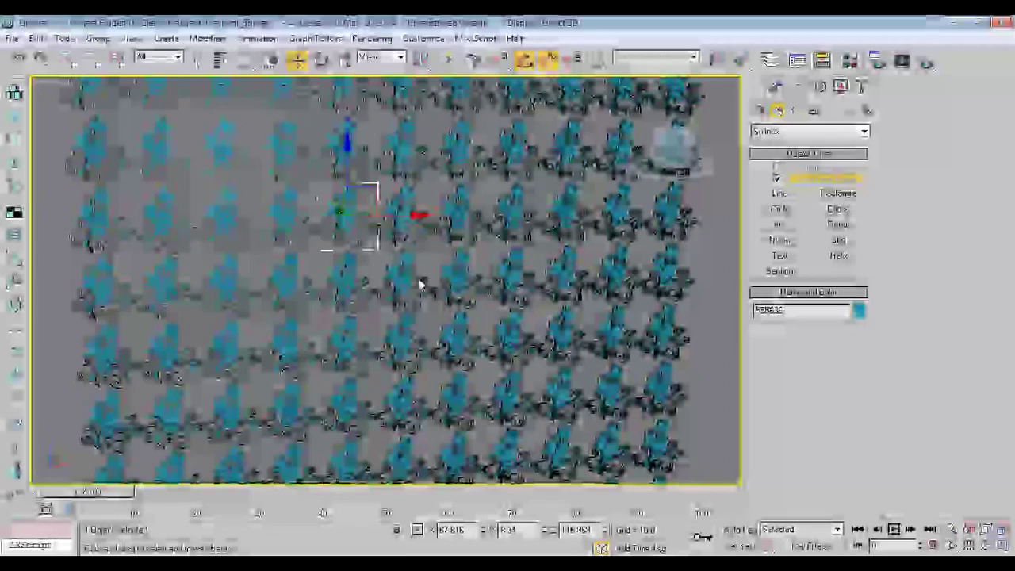
middle_drag(399, 251, 431, 293)
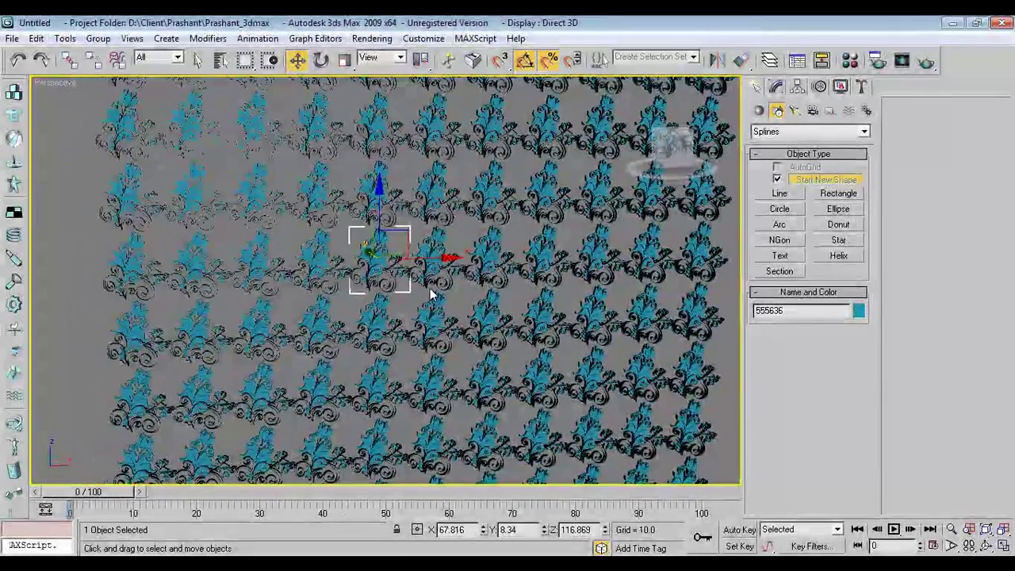
alt+middle_drag(365, 313, 386, 320)
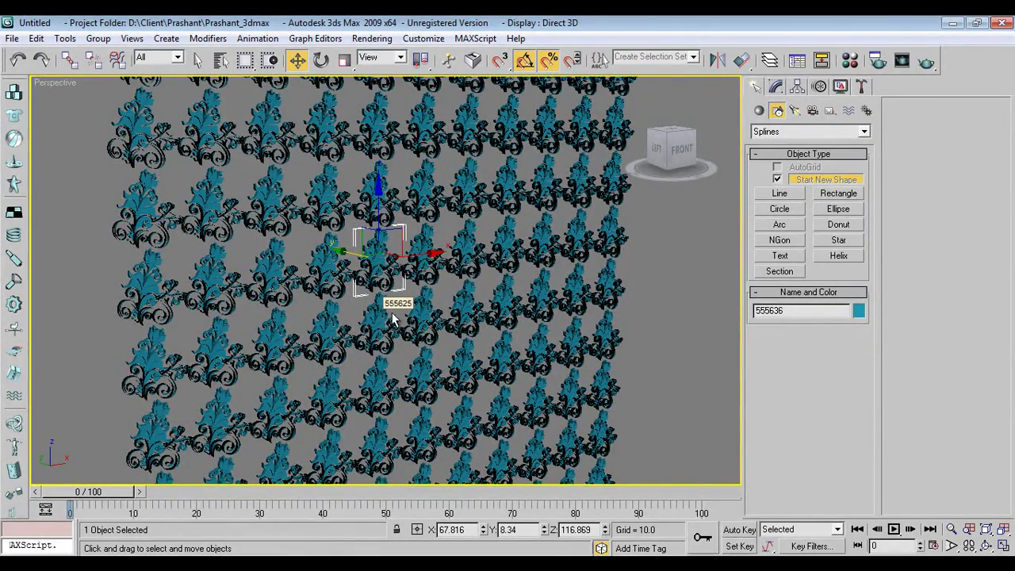
scroll(480, 304, down, 8)
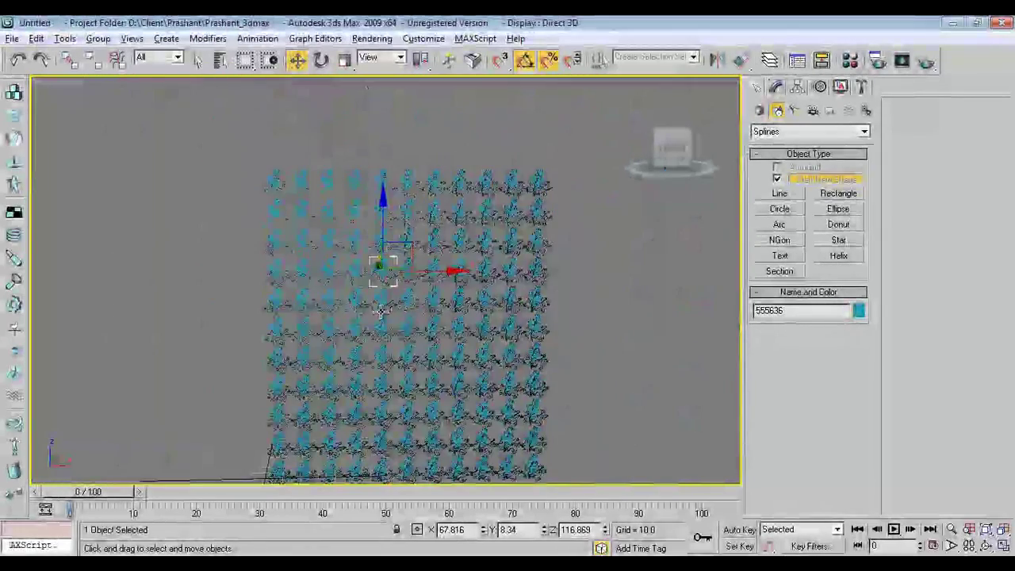
alt+middle_drag(405, 319, 359, 300)
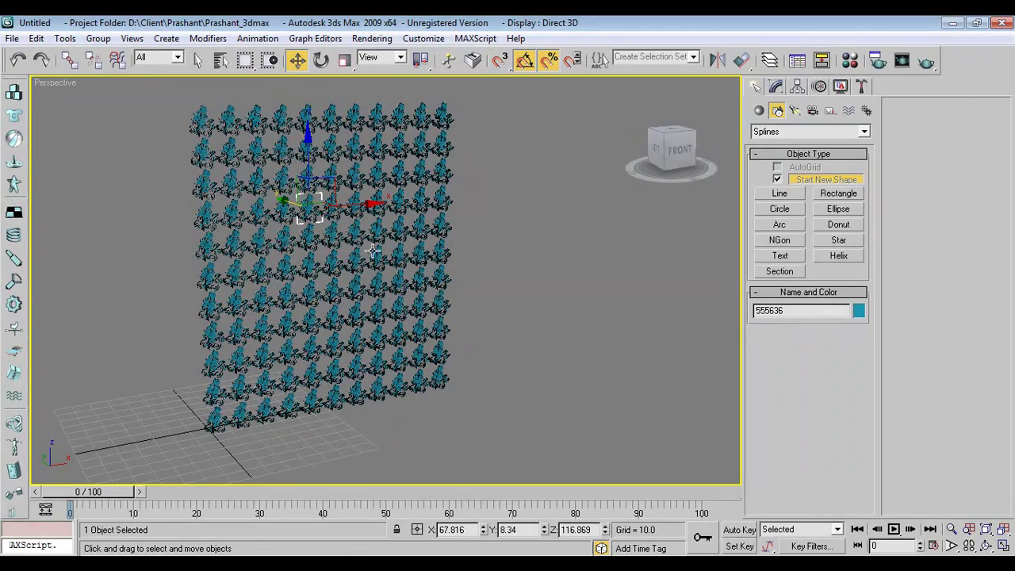
scroll(372, 251, up, 5)
middle_drag(373, 251, 416, 306)
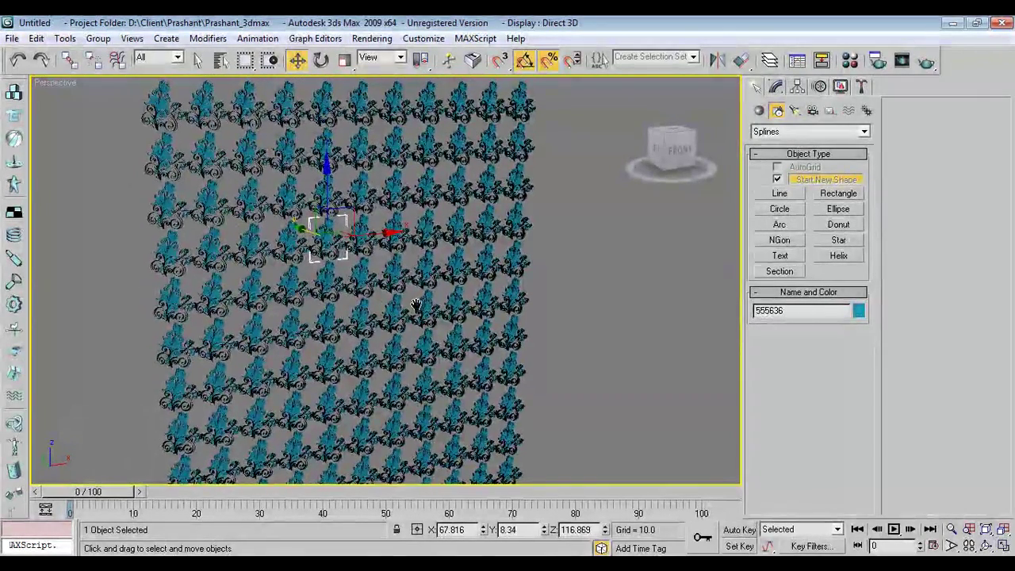